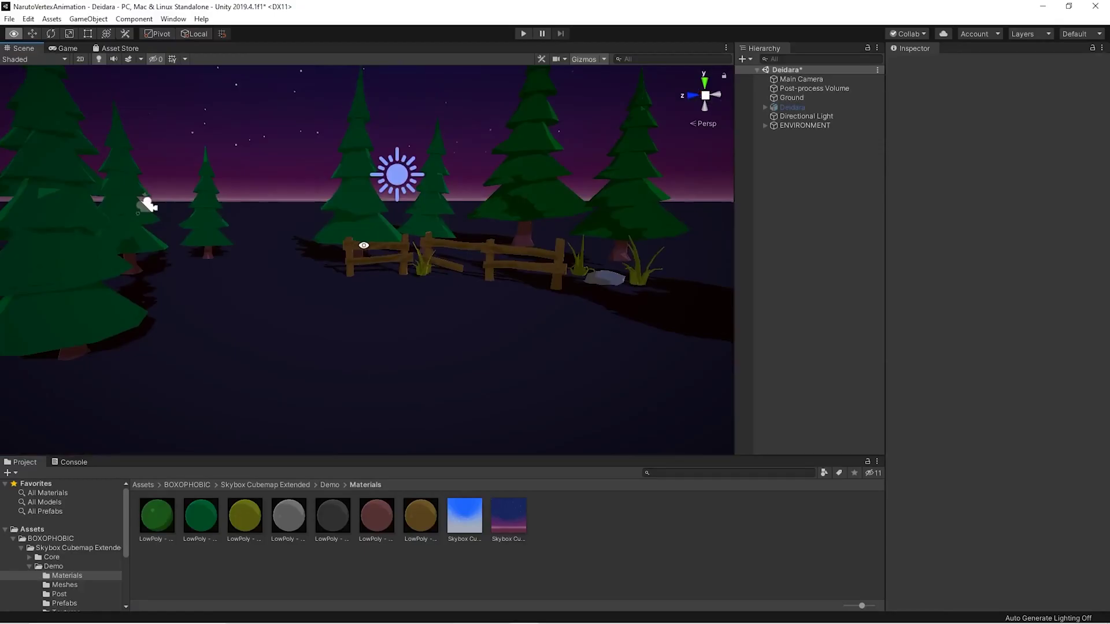
{"action": "right_click_drag", "start_coordinate": [362, 243], "coordinate": [1007, 250]}
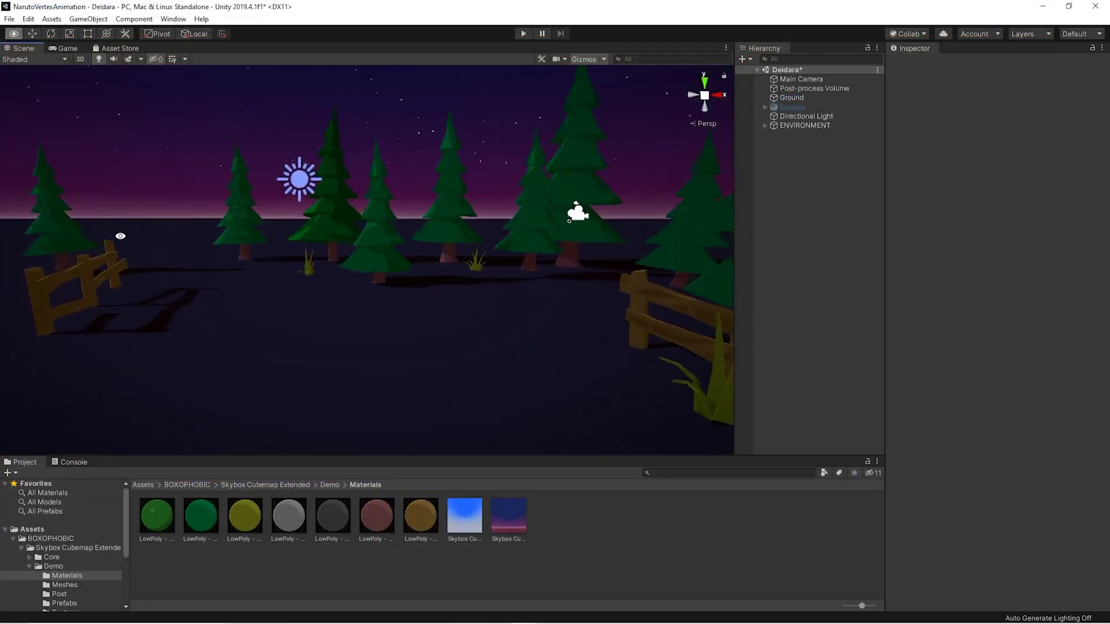
{"action": "right_click_drag", "start_coordinate": [117, 240], "coordinate": [260, 278]}
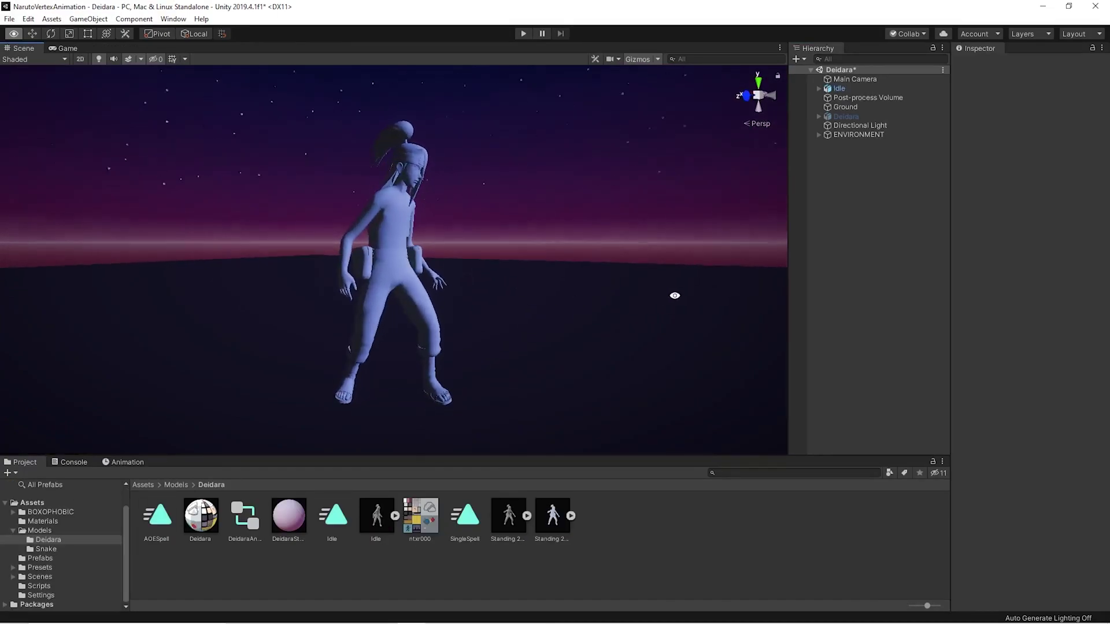
{"action": "left_click_drag", "start_coordinate": [572, 298], "coordinate": [277, 310], "text": "alt"}
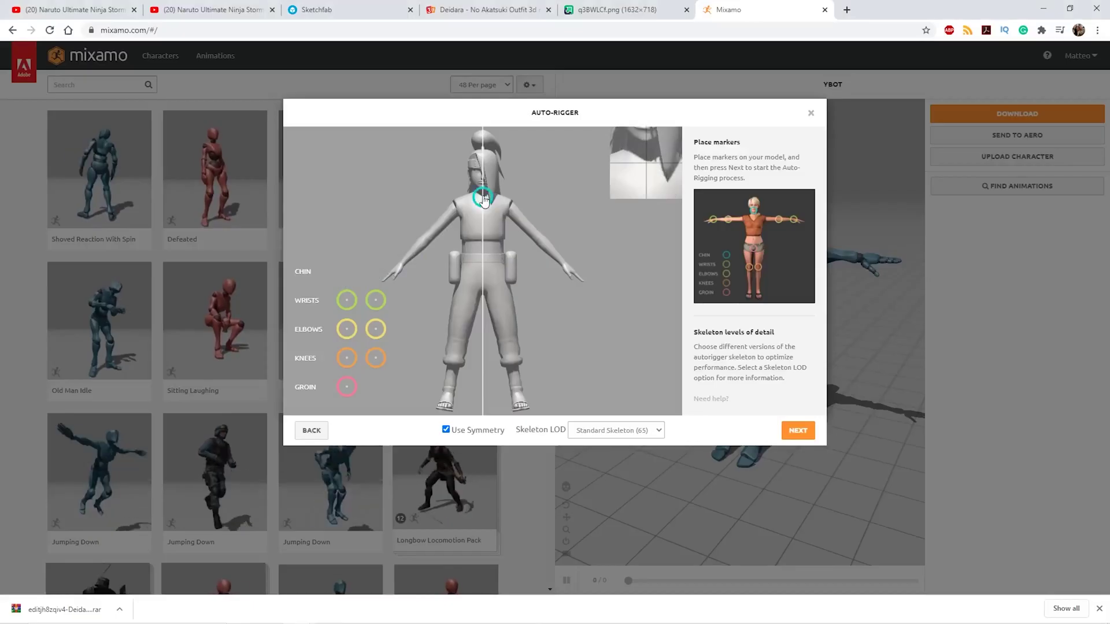
Step: In the Mixamo auto-rigger, place the wrist, elbow, knee and groin markers on the character and start the rigging
{"action": "left_click_drag", "start_coordinate": [349, 300], "coordinate": [391, 255]}
{"action": "left_click_drag", "start_coordinate": [349, 327], "coordinate": [424, 243]}
{"action": "left_click_drag", "start_coordinate": [349, 357], "coordinate": [461, 325]}
{"action": "left_click_drag", "start_coordinate": [349, 384], "coordinate": [486, 292]}
{"action": "left_click", "coordinate": [782, 430]}
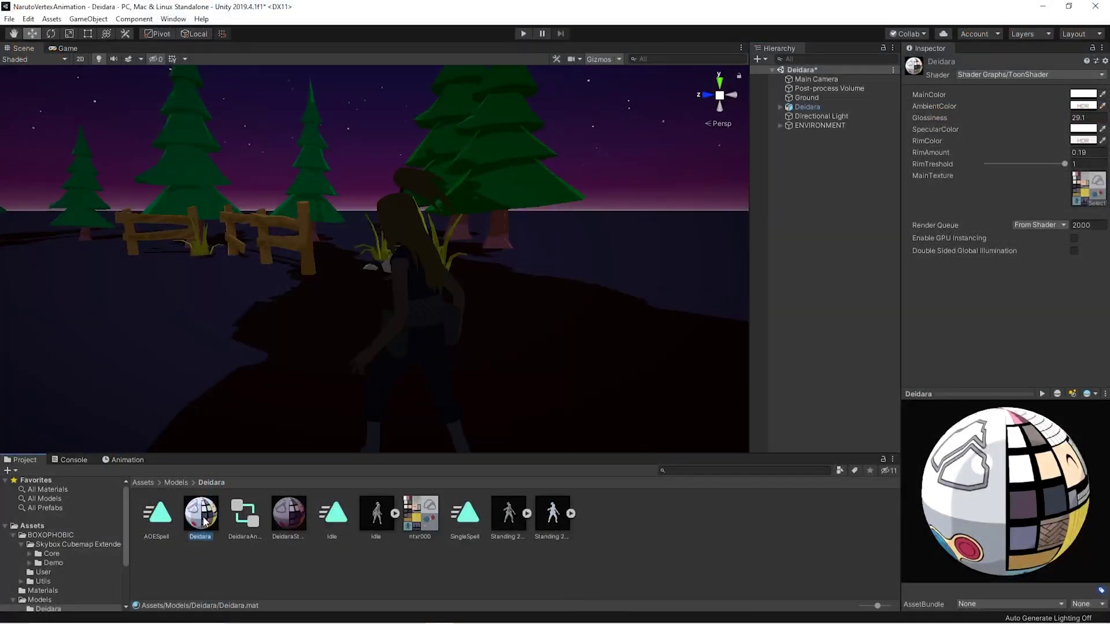
Step: Apply the Deidara toon material to the character model in the Unity scene
{"action": "left_click_drag", "start_coordinate": [253, 488], "coordinate": [392, 341]}
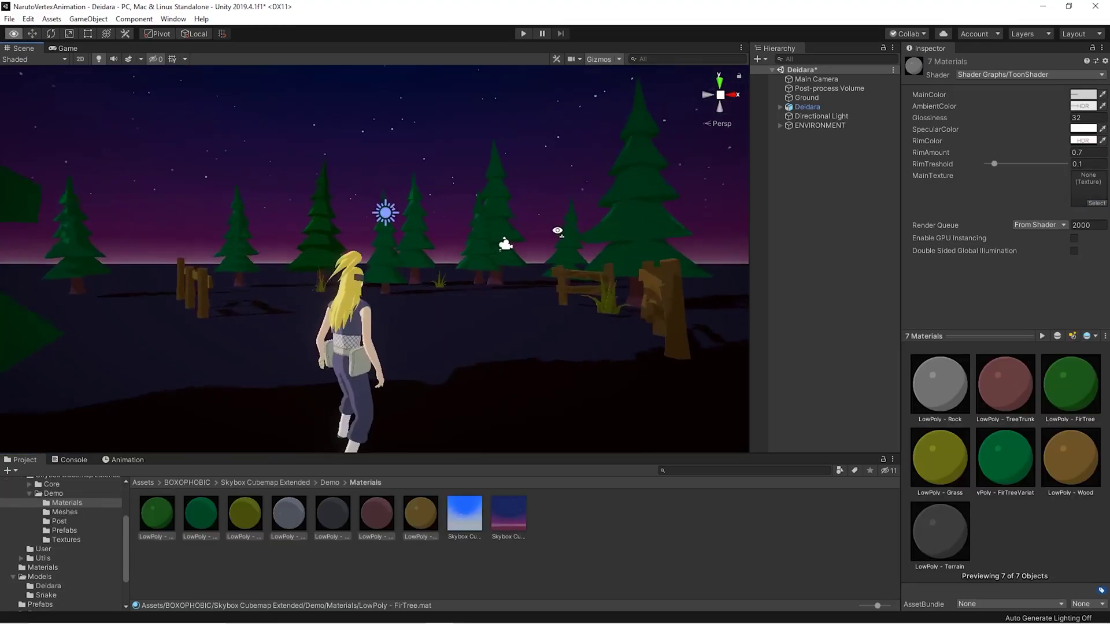
{"action": "right_click_drag", "start_coordinate": [509, 241], "coordinate": [723, 235]}
{"action": "right_click_drag", "start_coordinate": [722, 236], "coordinate": [755, 236]}
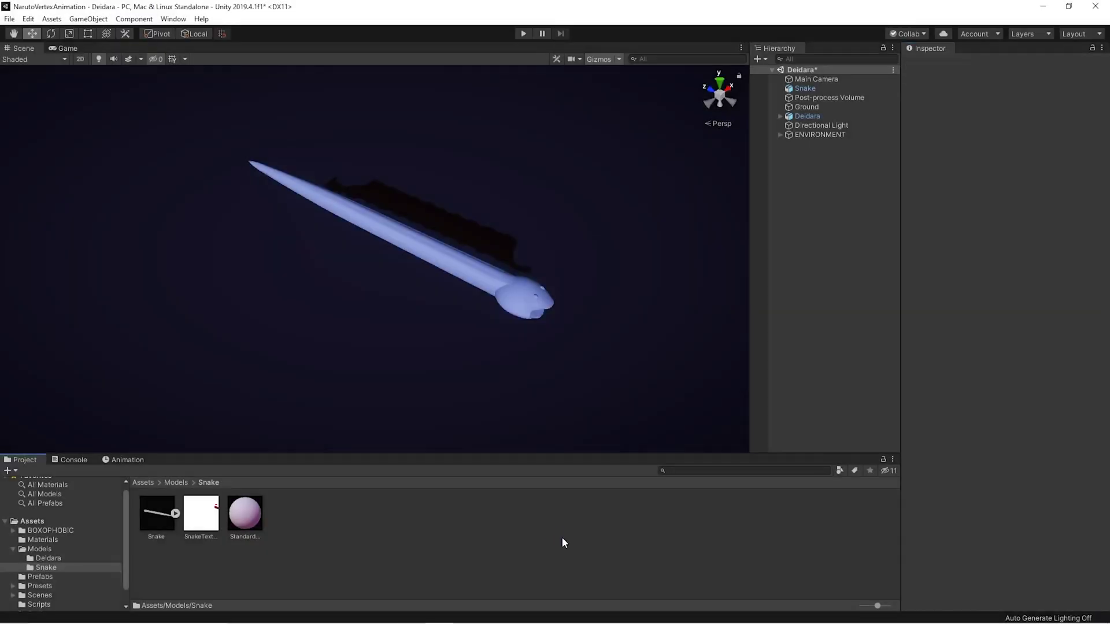
Step: Create an Unlit Graph shader named Snake in the Models/Snake folder
{"action": "right_click", "coordinate": [354, 539]}
{"action": "mouse_move", "coordinate": [405, 252]}
{"action": "mouse_move", "coordinate": [569, 162]}
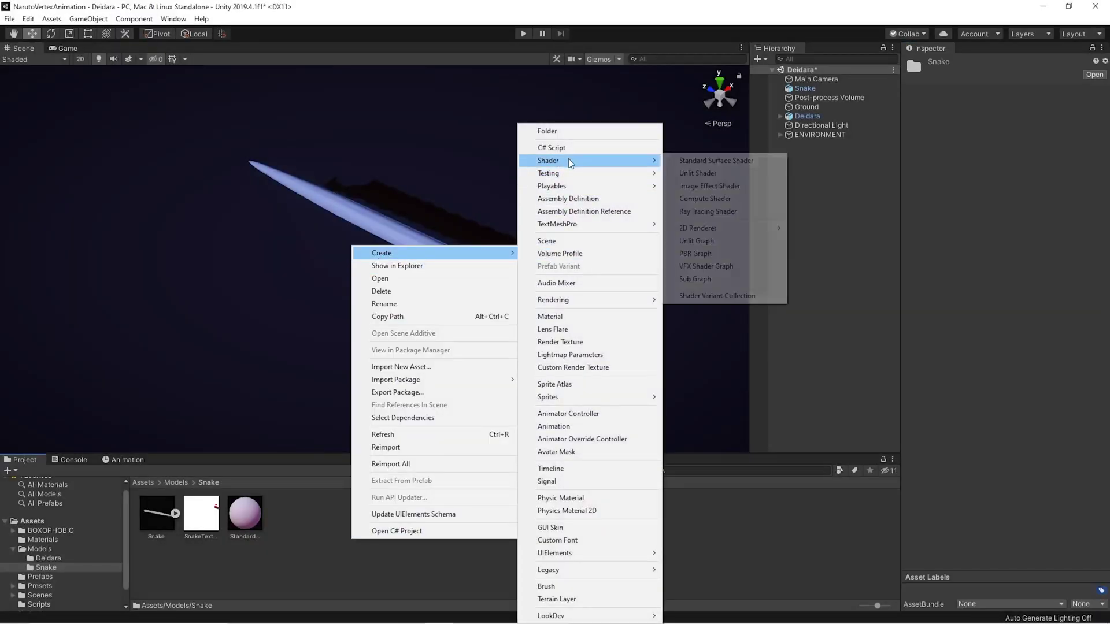
{"action": "left_click", "coordinate": [750, 243]}
{"action": "key", "text": "Return"}
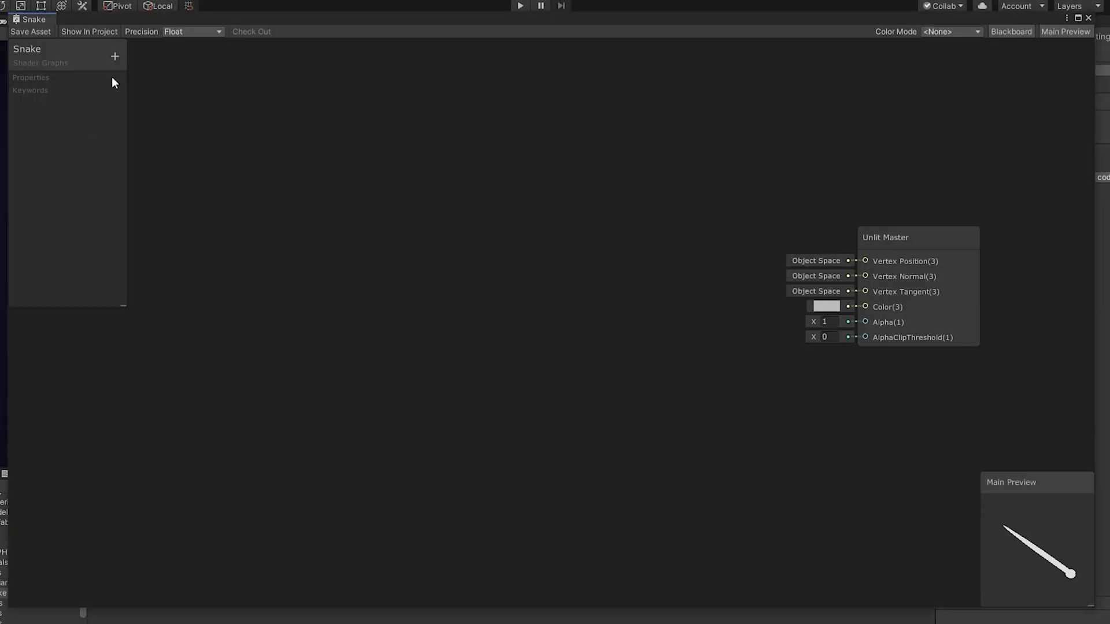
Step: Add a Texture2D property named MainTexture to the Snake shader graph and widen the Blackboard
{"action": "left_click", "coordinate": [115, 56]}
{"action": "left_click", "coordinate": [162, 138]}
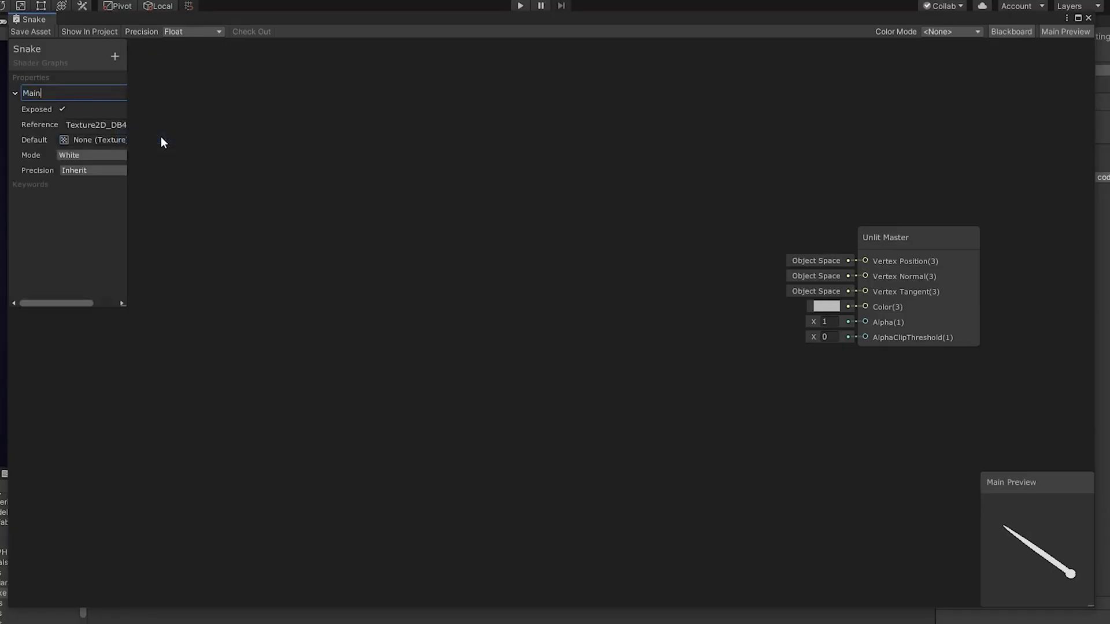
{"action": "type", "text": "MainTexture"}
{"action": "key", "text": "Return"}
{"action": "left_click_drag", "start_coordinate": [125, 305], "coordinate": [163, 299]}
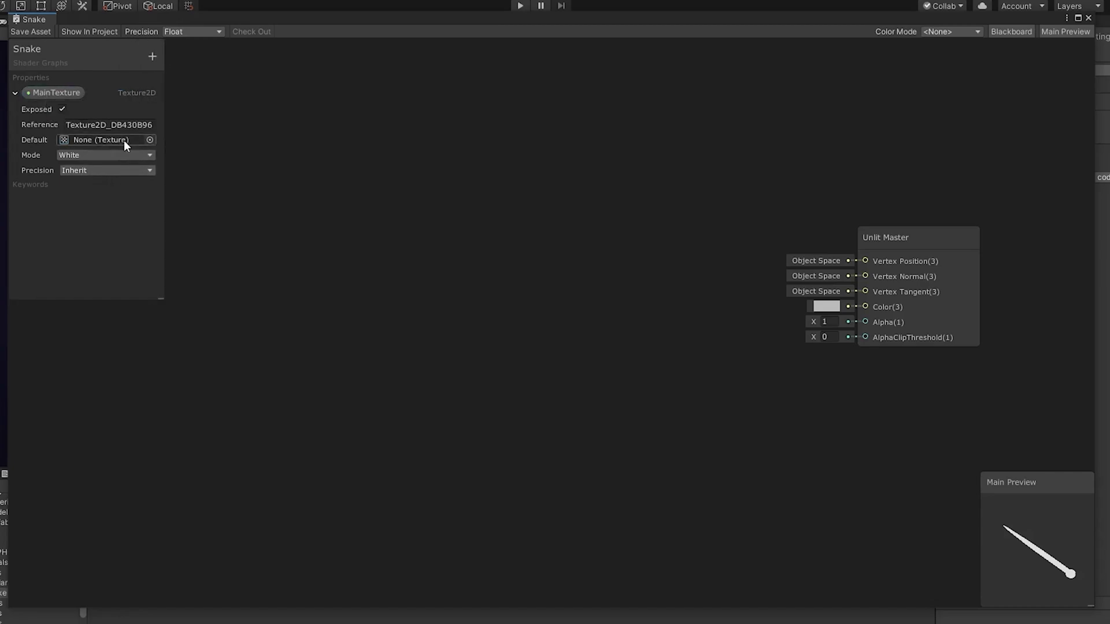
Step: Set the default texture of the MainTexture property to SnakeTexture
{"action": "left_click", "coordinate": [148, 140]}
{"action": "type", "text": "snak"}
{"action": "key", "text": "Down"}
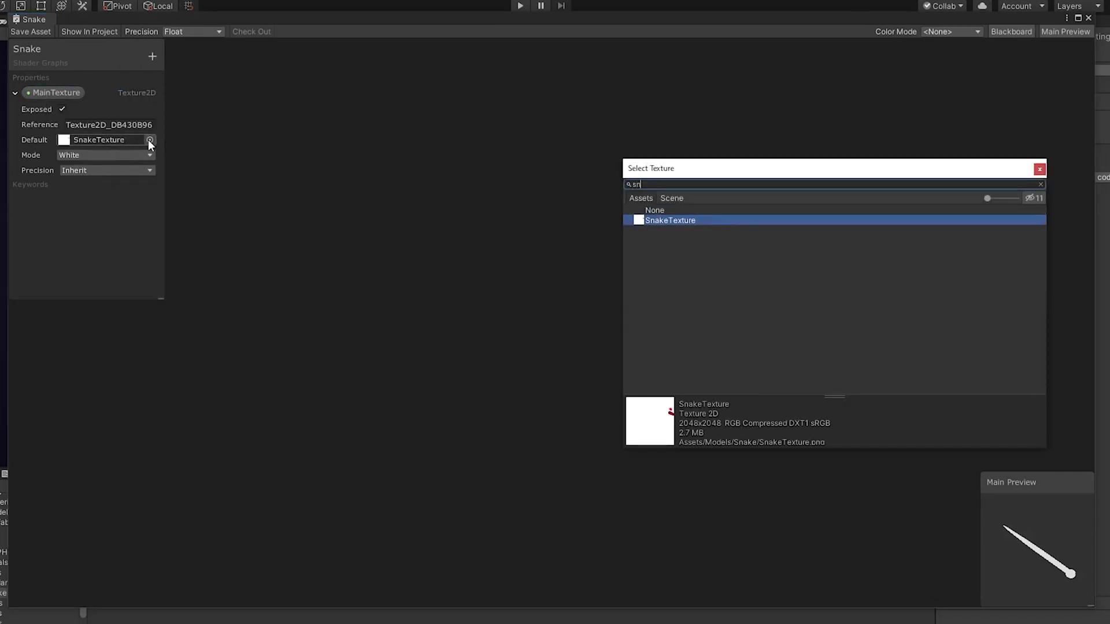
{"action": "key", "text": "Return"}
Step: Place the MainTexture property in the graph and connect it to the Texture input of a new Sample Texture 2D node
{"action": "left_click", "coordinate": [51, 93]}
{"action": "left_click_drag", "start_coordinate": [408, 263], "coordinate": [408, 262]}
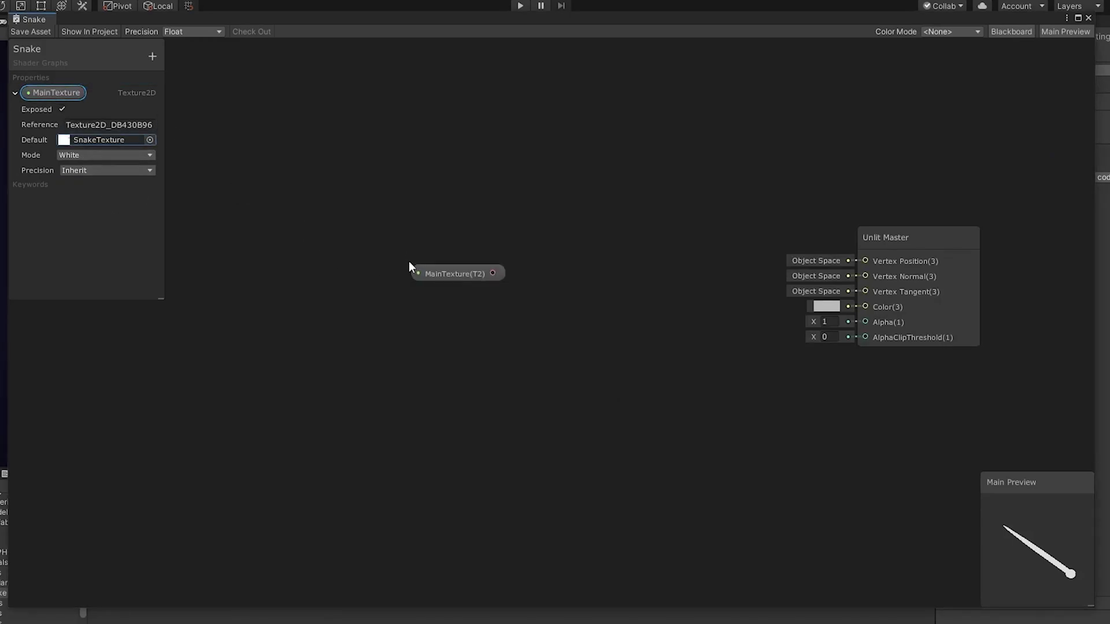
{"action": "left_click_drag", "start_coordinate": [493, 272], "coordinate": [589, 250]}
{"action": "key", "text": "Down"}
{"action": "key", "text": "Return"}
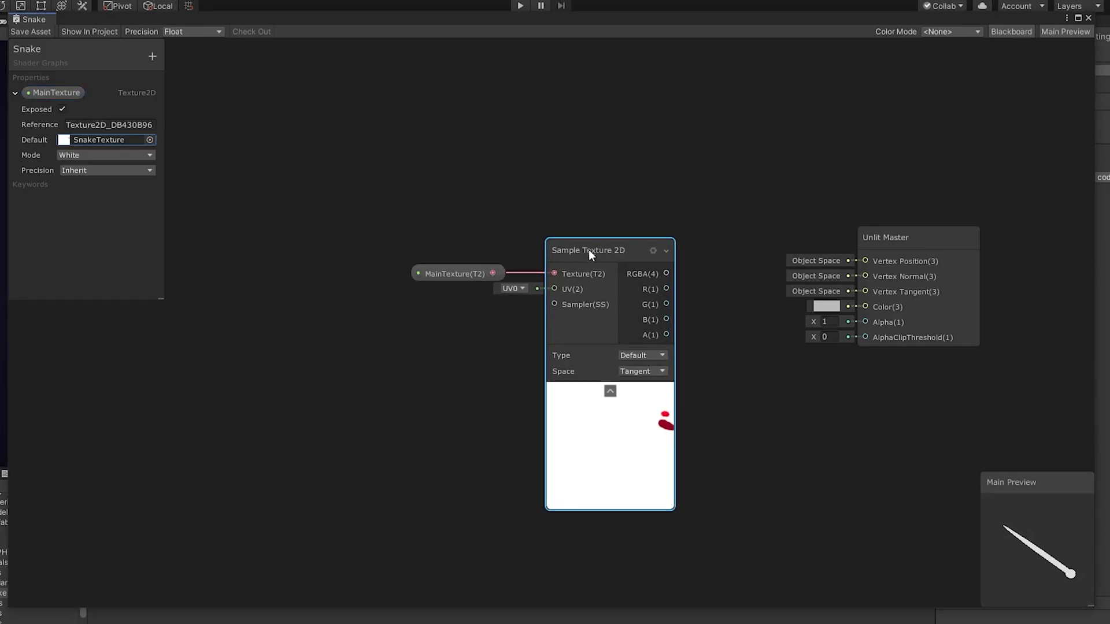
Step: Connect the sampled RGBA output to the Unlit Master's Color, then collapse the sample node's preview and move it out of the way
{"action": "left_click_drag", "start_coordinate": [666, 273], "coordinate": [865, 306]}
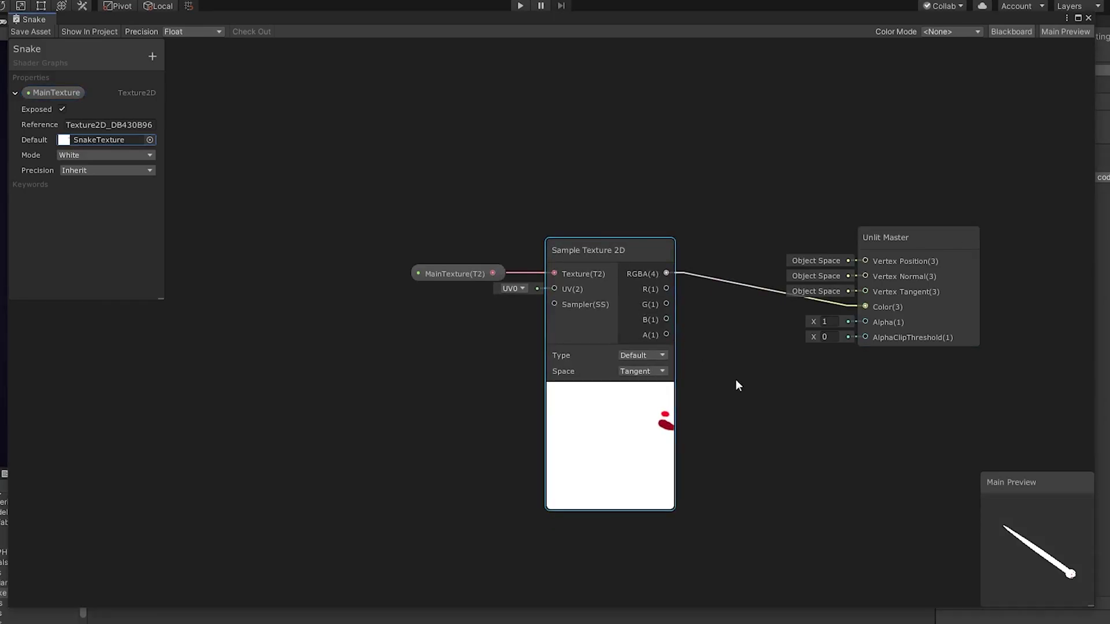
{"action": "left_click_drag", "start_coordinate": [1055, 547], "coordinate": [1035, 535]}
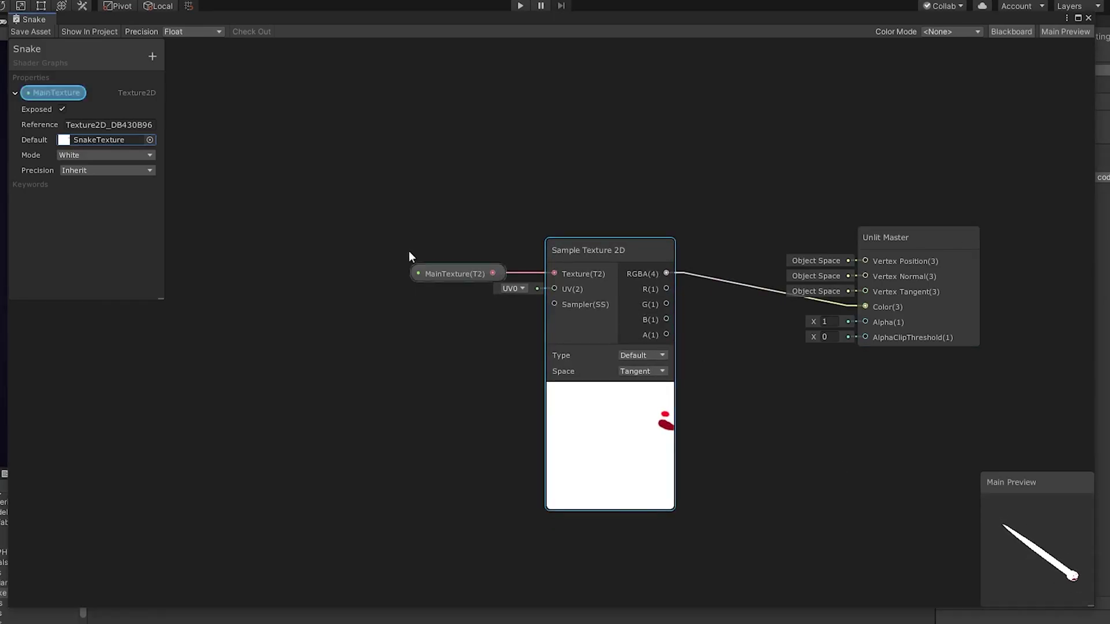
{"action": "left_click", "coordinate": [623, 391]}
{"action": "left_click_drag", "start_coordinate": [605, 251], "coordinate": [776, 400]}
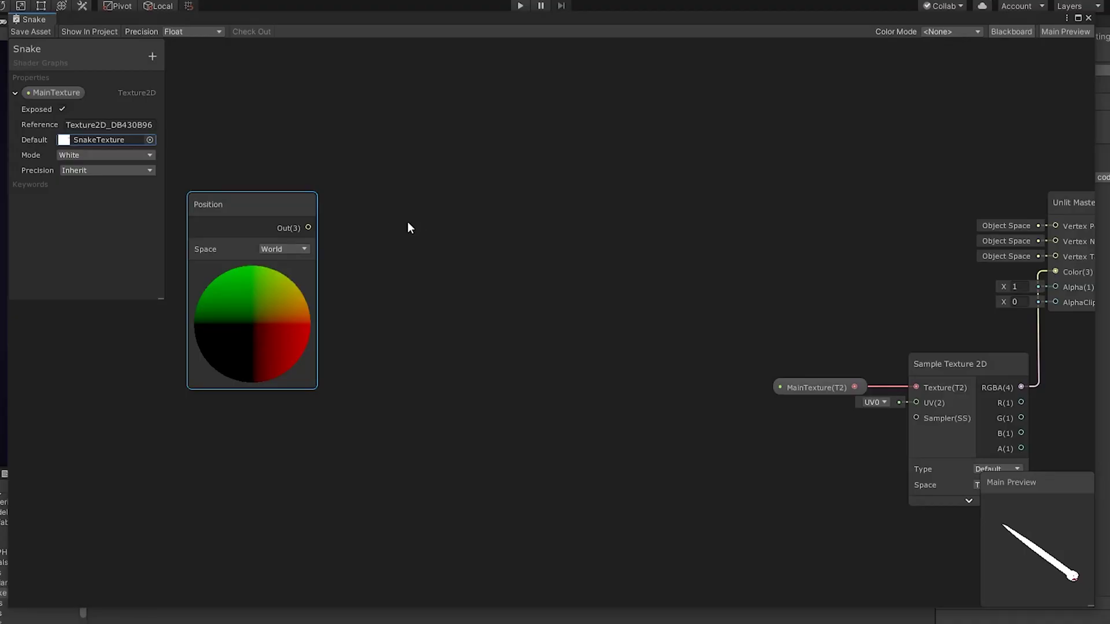
Step: Set the Position node's space to Object and connect its output to a new Split node beside it
{"action": "left_click", "coordinate": [293, 249]}
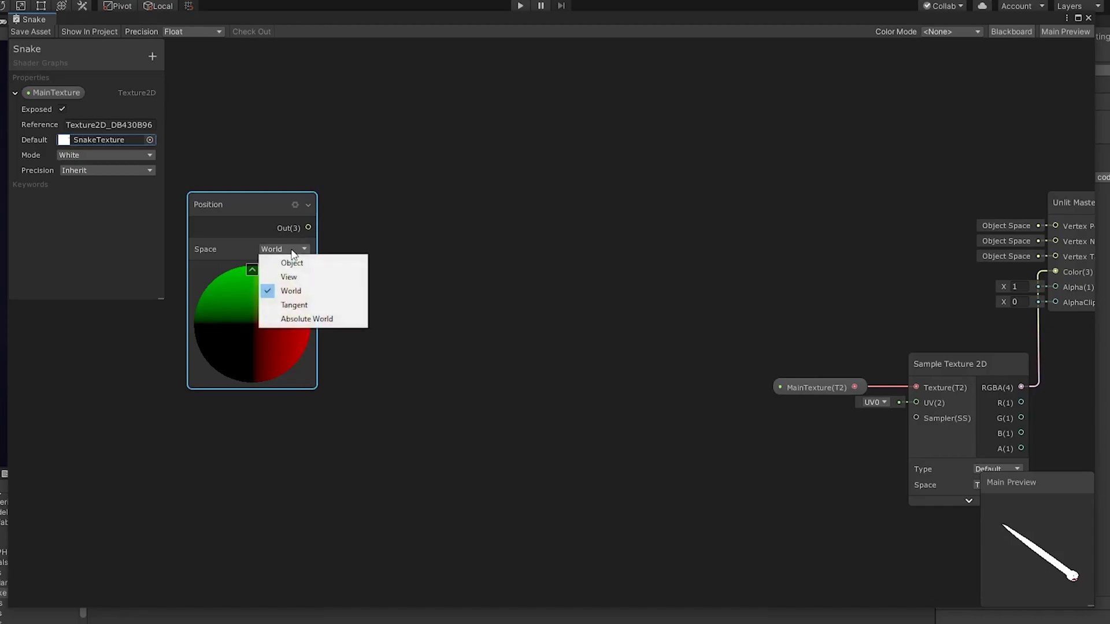
{"action": "left_click", "coordinate": [331, 270]}
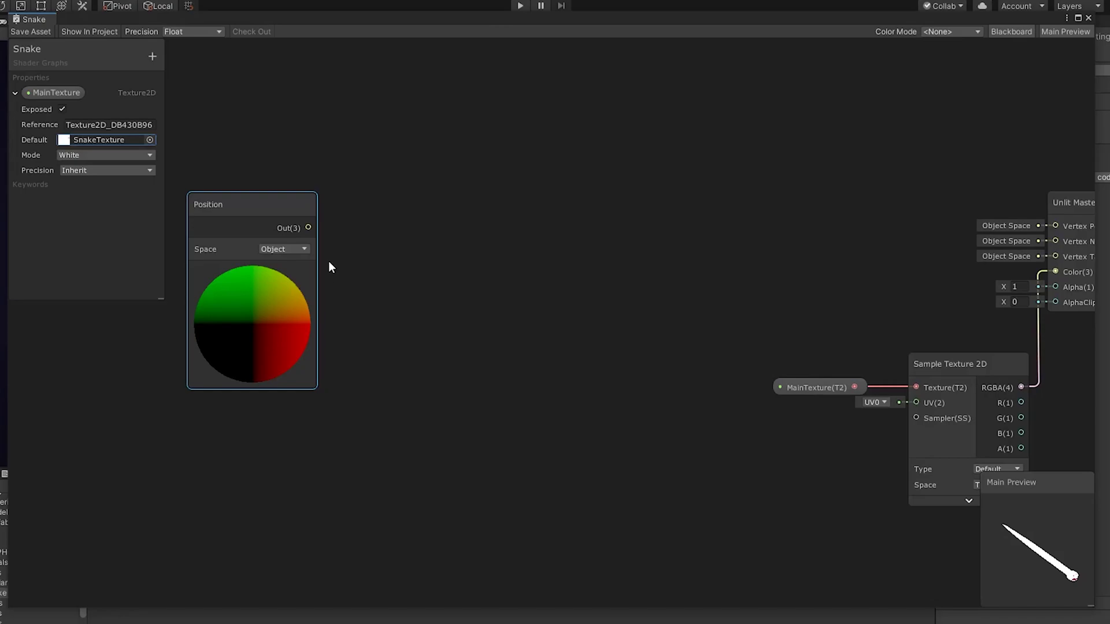
{"action": "left_click_drag", "start_coordinate": [309, 227], "coordinate": [397, 229]}
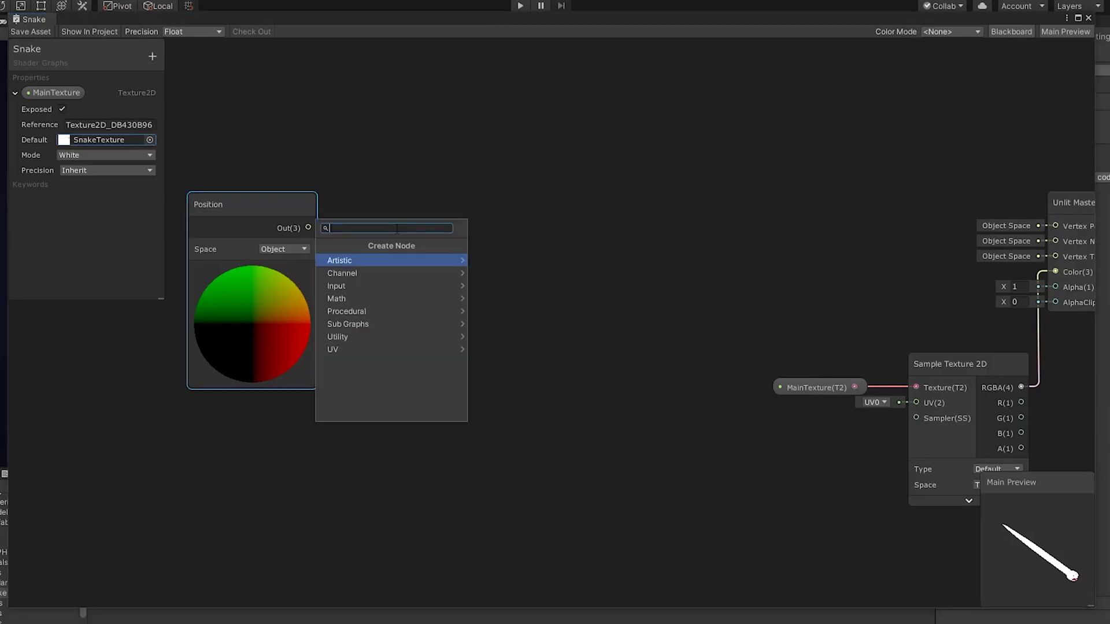
{"action": "type", "text": "split"}
{"action": "key", "text": "Return"}
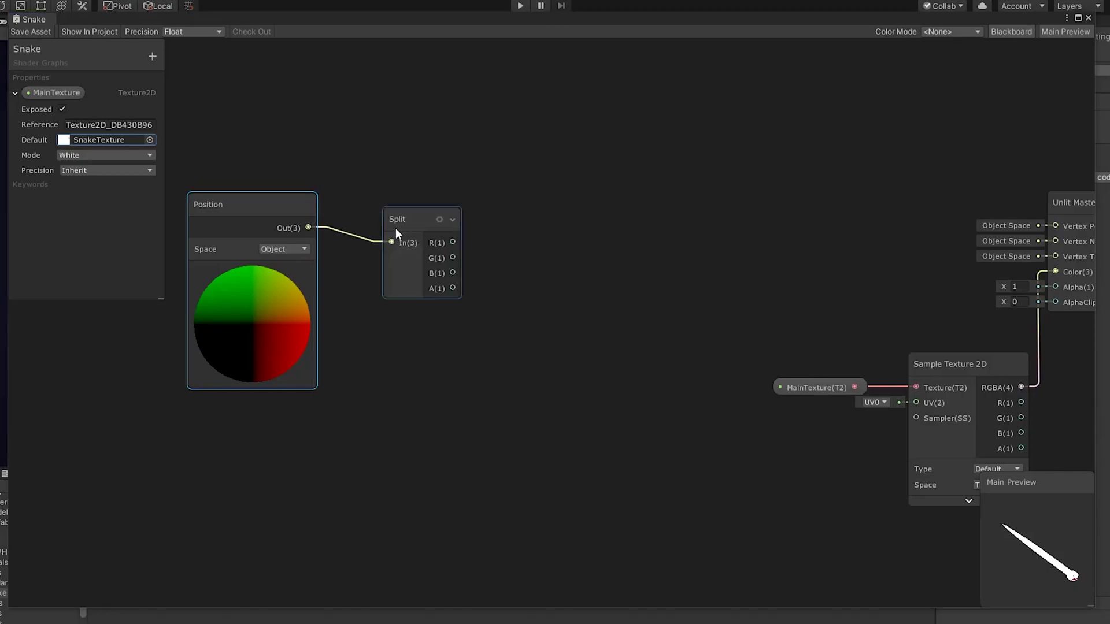
{"action": "left_click_drag", "start_coordinate": [409, 219], "coordinate": [377, 204]}
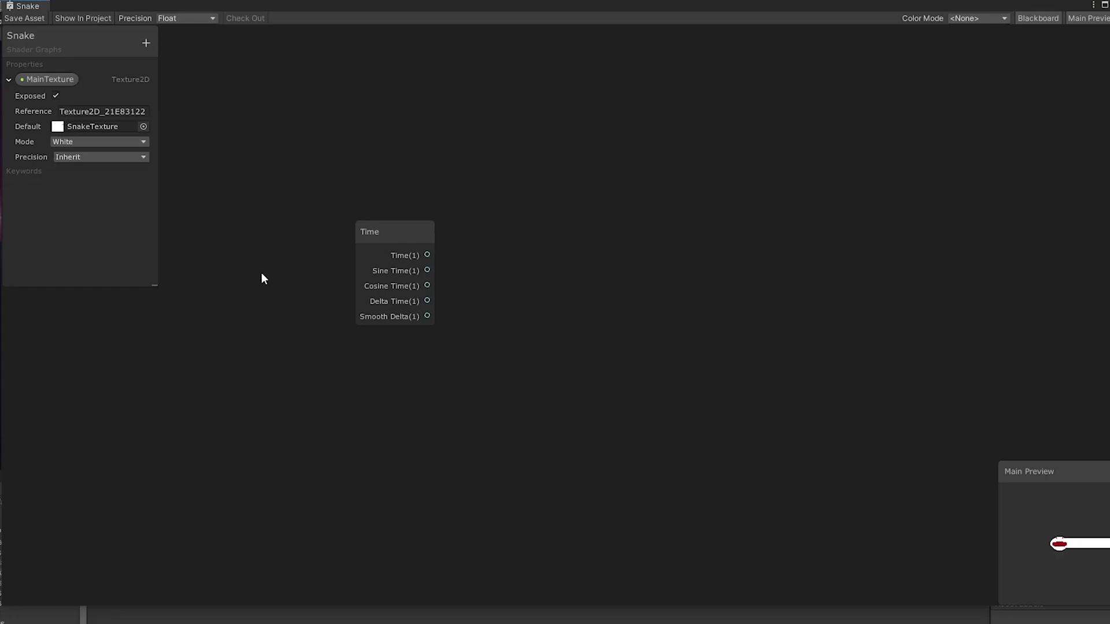
Step: Add a Vector1 property named Speed with a default value of 4
{"action": "left_click", "coordinate": [145, 43]}
{"action": "left_click", "coordinate": [168, 56]}
{"action": "type", "text": "Speed"}
{"action": "left_click", "coordinate": [90, 221]}
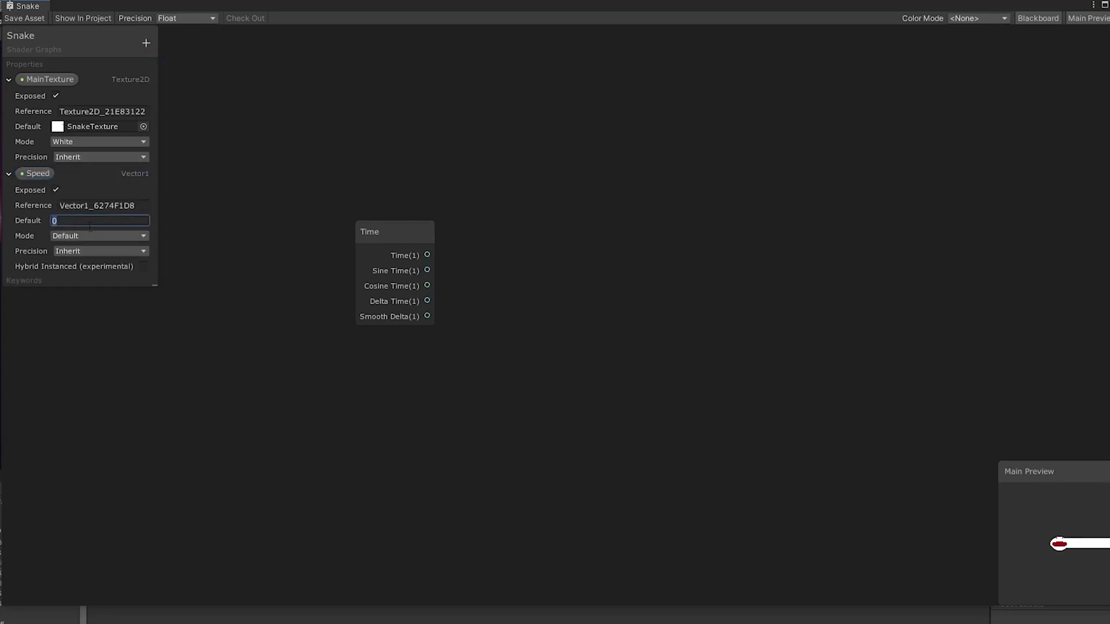
{"action": "type", "text": "4"}
Step: Place the Speed property below the Time node and add a Multiply node combining Time and Speed
{"action": "left_click_drag", "start_coordinate": [47, 175], "coordinate": [509, 287]}
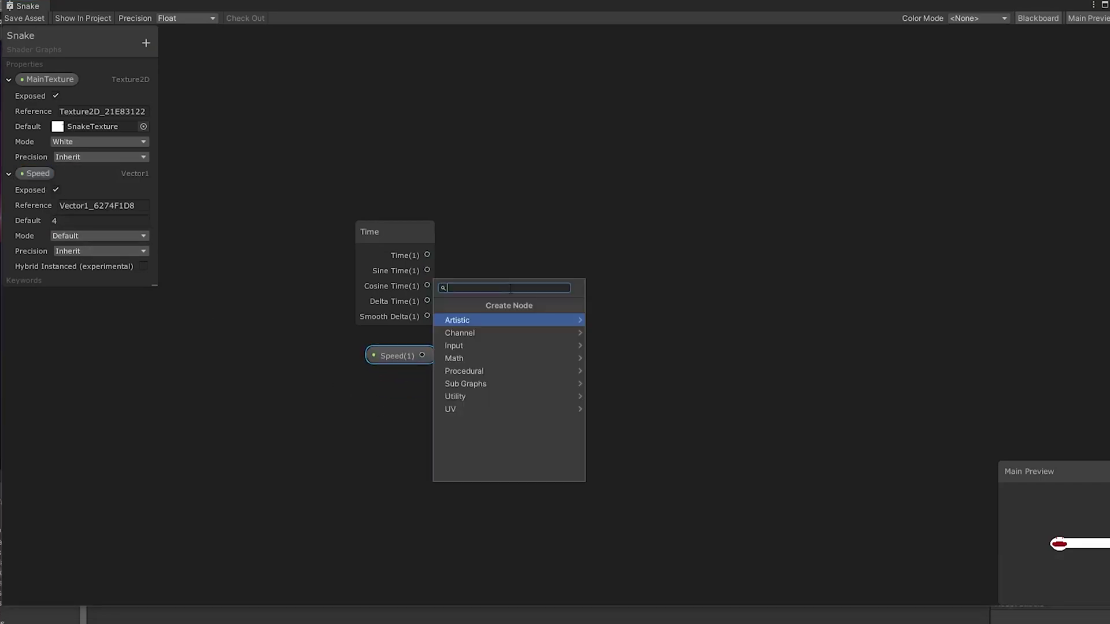
{"action": "type", "text": "mult"}
{"action": "key", "text": "Down"}
{"action": "key", "text": "Return"}
Step: Connect the Multiply output to input B of a new Add node, collapse its preview and reposition it
{"action": "left_click_drag", "start_coordinate": [427, 255], "coordinate": [607, 239]}
{"action": "type", "text": "add"}
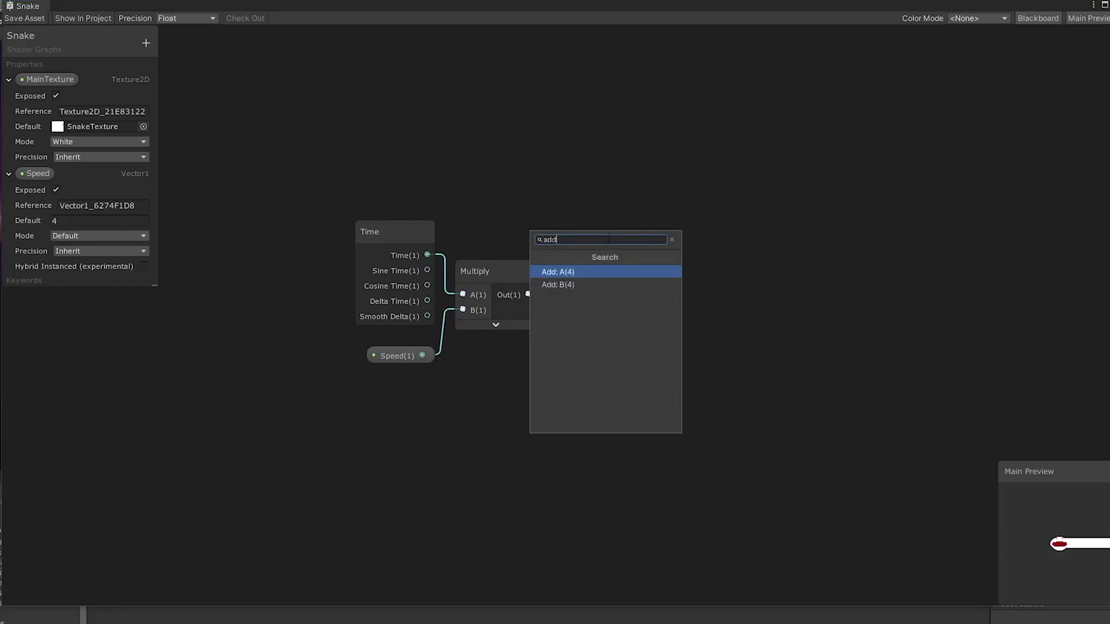
{"action": "key", "text": "Down"}
{"action": "key", "text": "Return"}
{"action": "left_click", "coordinate": [662, 271]}
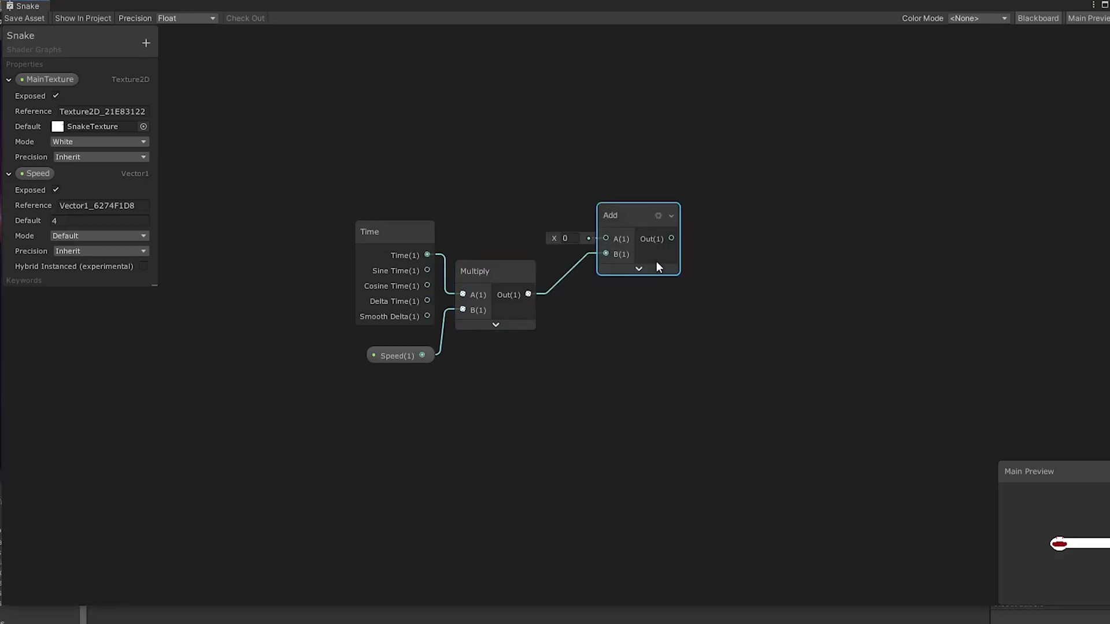
{"action": "left_click_drag", "start_coordinate": [638, 217], "coordinate": [676, 128]}
{"action": "left_click", "coordinate": [667, 278]}
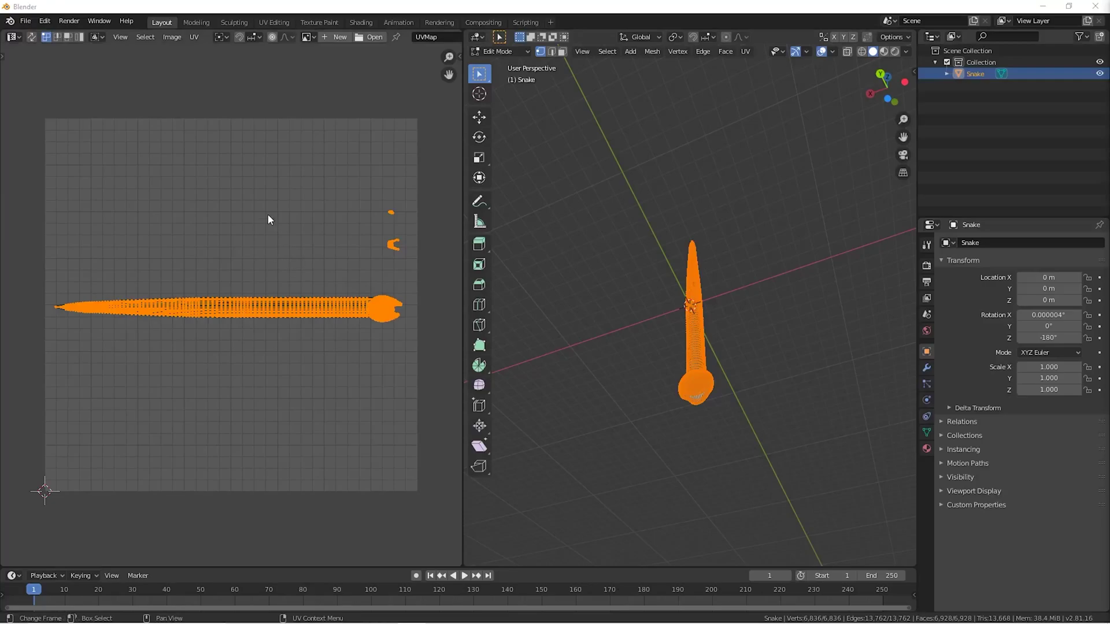
Step: Switch to Blender and examine the snake's full UV layout from tail to head in an enlarged UV editor
{"action": "left_click", "coordinate": [268, 215]}
{"action": "key", "text": "a"}
{"action": "scroll", "coordinate": [198, 239], "scroll_direction": "up", "scroll_amount": 3}
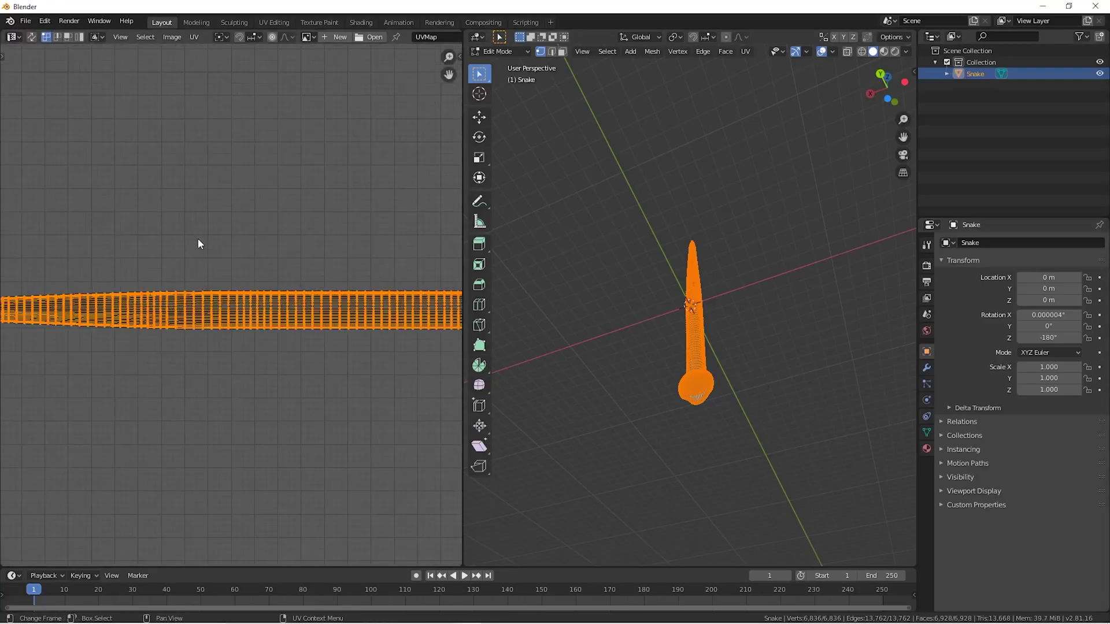
{"action": "middle_click_drag", "start_coordinate": [327, 256], "coordinate": [358, 271]}
{"action": "scroll", "coordinate": [302, 290], "scroll_direction": "up", "scroll_amount": 2}
{"action": "scroll", "coordinate": [293, 287], "scroll_direction": "down", "scroll_amount": 2}
{"action": "scroll", "coordinate": [263, 268], "scroll_direction": "down", "scroll_amount": 3}
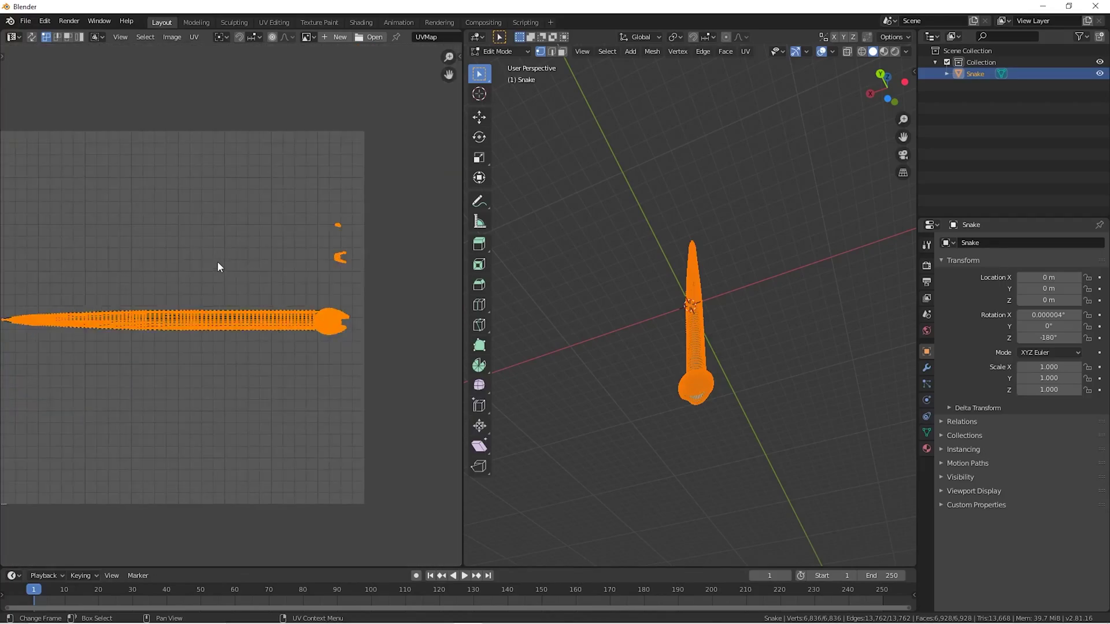
{"action": "middle_click_drag", "start_coordinate": [219, 262], "coordinate": [269, 263]}
{"action": "key", "text": "alt+a"}
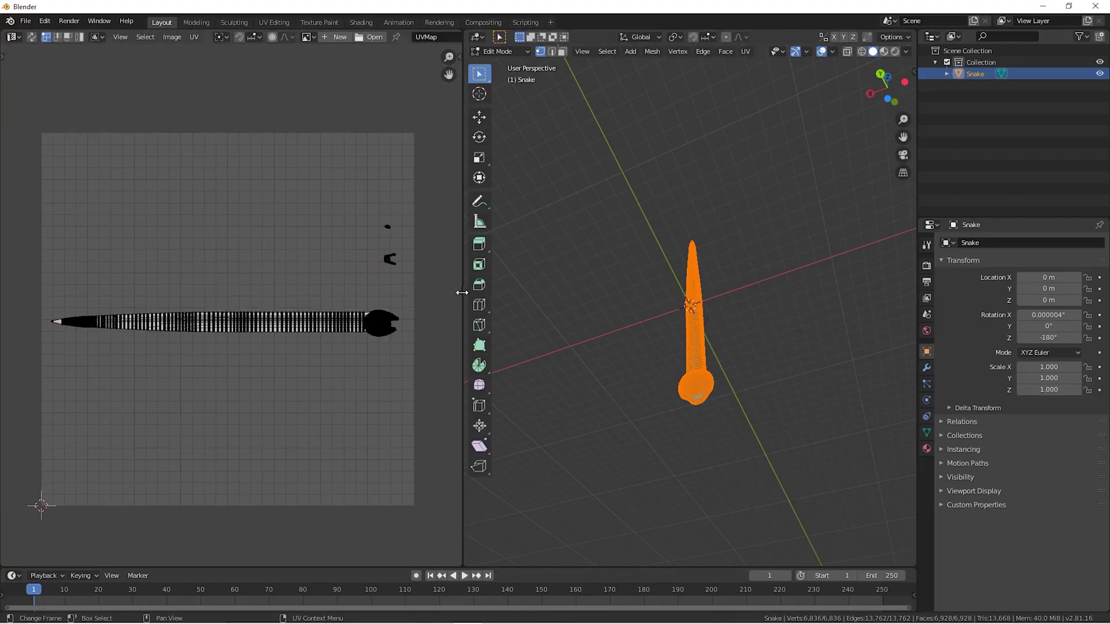
{"action": "left_click_drag", "start_coordinate": [463, 292], "coordinate": [549, 290]}
{"action": "scroll", "coordinate": [422, 283], "scroll_direction": "up", "scroll_amount": 4}
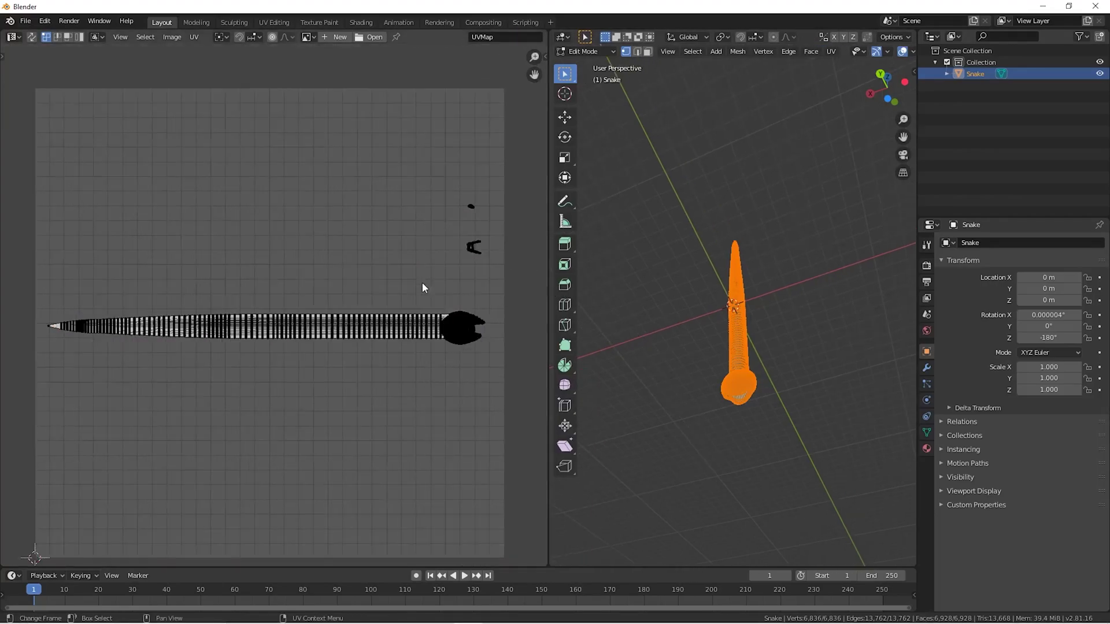
{"action": "scroll", "coordinate": [424, 282], "scroll_direction": "down", "scroll_amount": 4}
Step: Examine which parts of the snake's head the separate eye and mouth UV islands cover by selecting them in turn
{"action": "left_click_drag", "start_coordinate": [451, 186], "coordinate": [498, 262]}
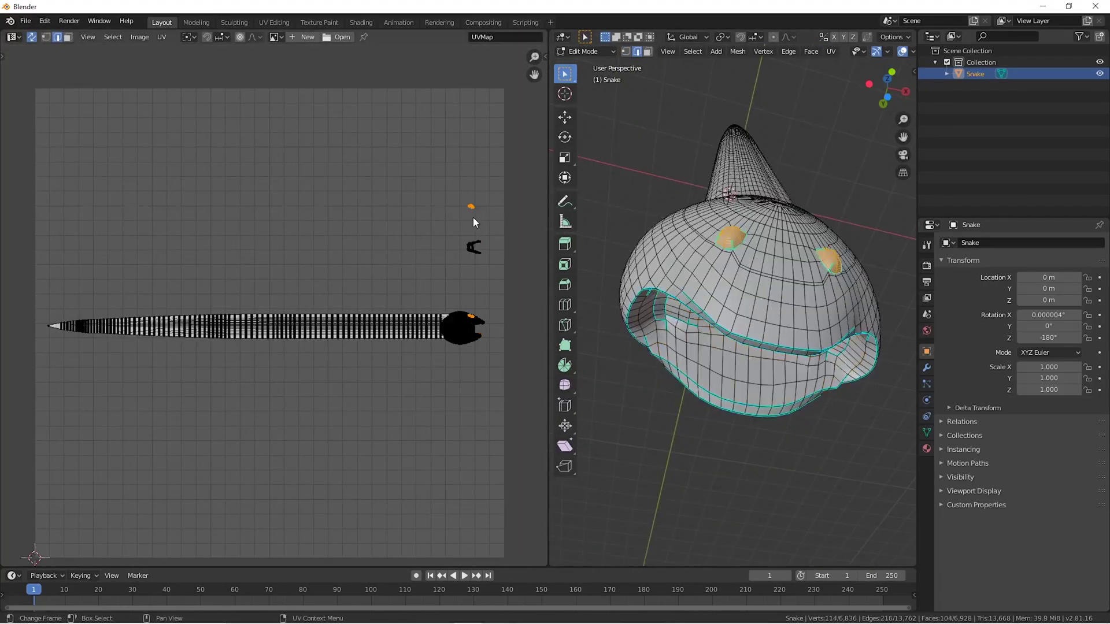
{"action": "key", "text": "ctrl+z"}
{"action": "key", "text": "ctrl+z"}
{"action": "key", "text": "ctrl+z"}
{"action": "left_click_drag", "start_coordinate": [456, 227], "coordinate": [491, 257]}
{"action": "key", "text": "ctrl+z"}
{"action": "key", "text": "ctrl+z"}
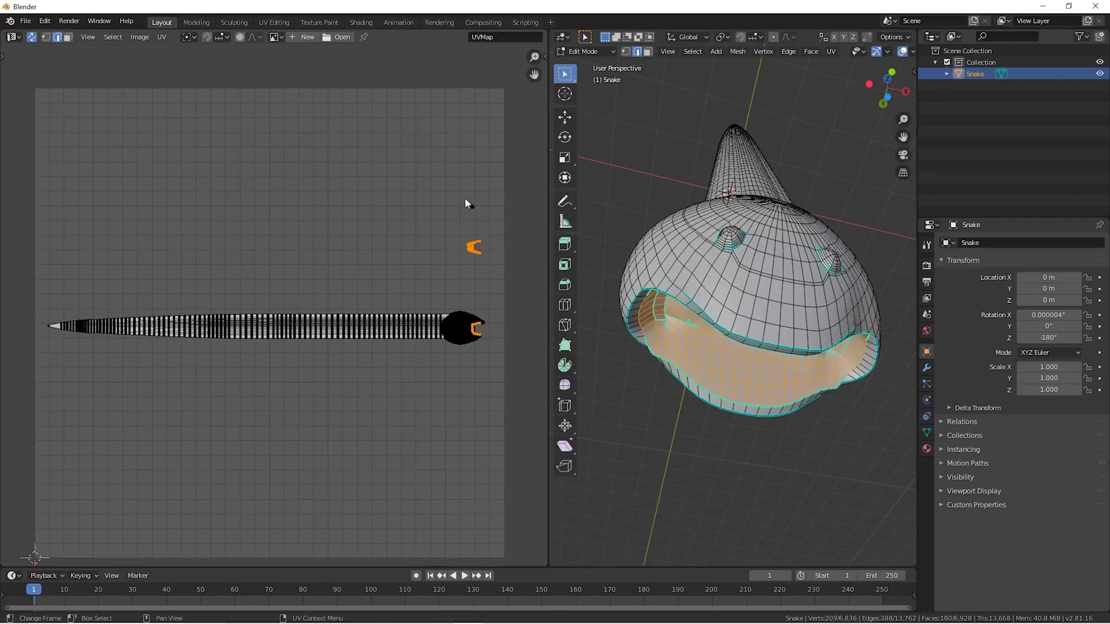
{"action": "key", "text": "ctrl+z"}
{"action": "left_click", "coordinate": [486, 239]}
{"action": "key", "text": "ctrl+z"}
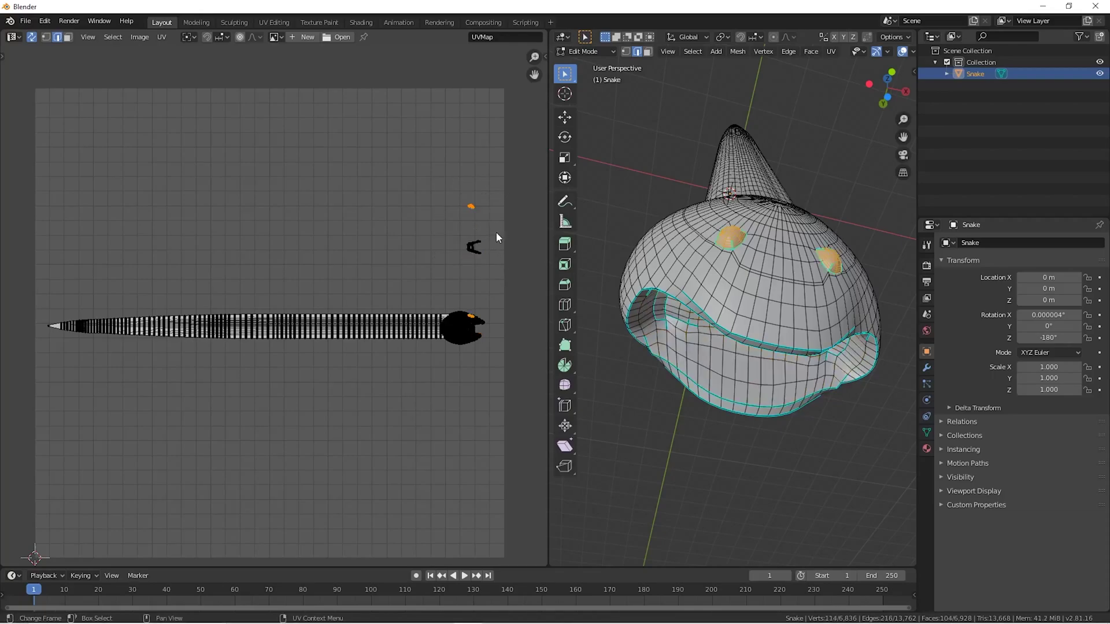
{"action": "left_click", "coordinate": [487, 258]}
{"action": "key", "text": "ctrl+z"}
{"action": "left_click", "coordinate": [501, 251]}
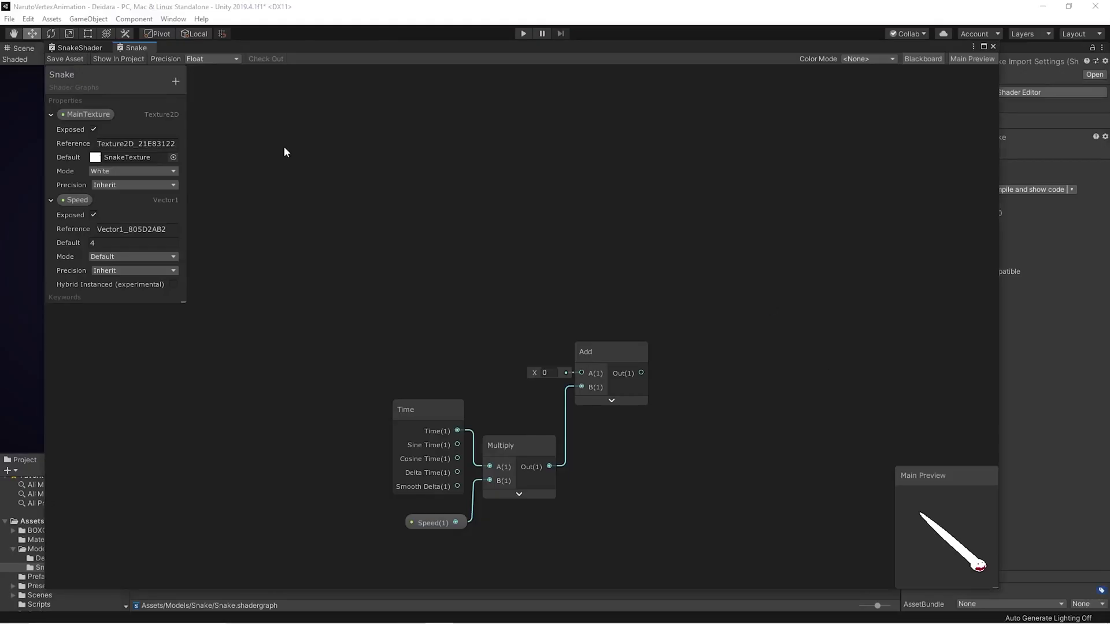
Step: Return to Unity and add a UV node with its preview collapsed to the Snake shader graph
{"action": "right_click", "coordinate": [281, 138]}
{"action": "left_click", "coordinate": [304, 147]}
{"action": "type", "text": "uv"}
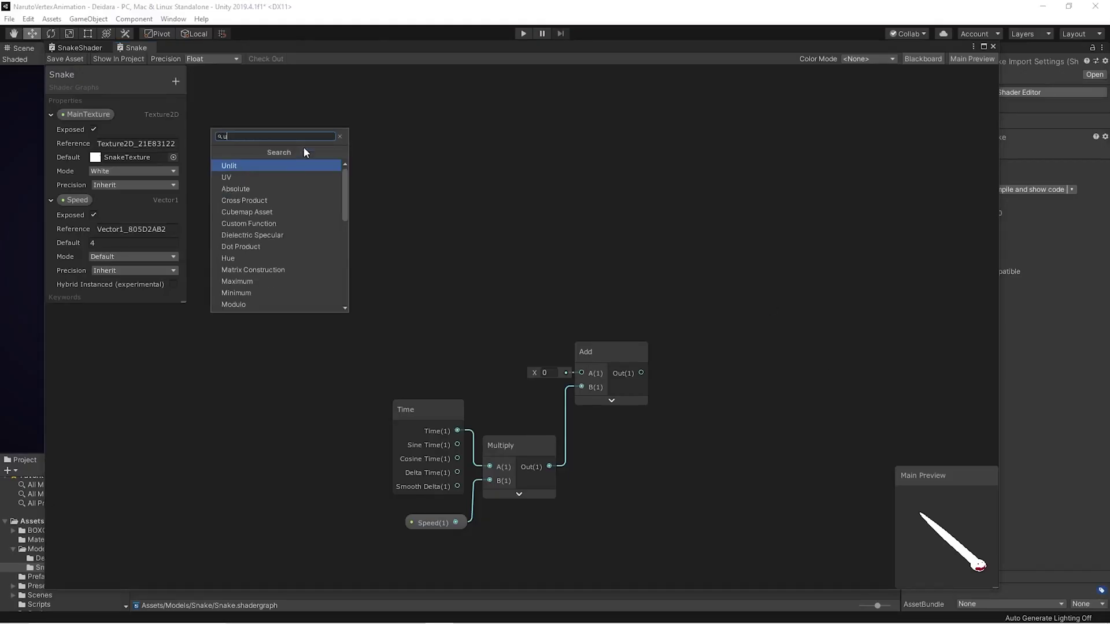
{"action": "key", "text": "Return"}
{"action": "left_click", "coordinate": [340, 219]}
{"action": "left_click", "coordinate": [321, 161]}
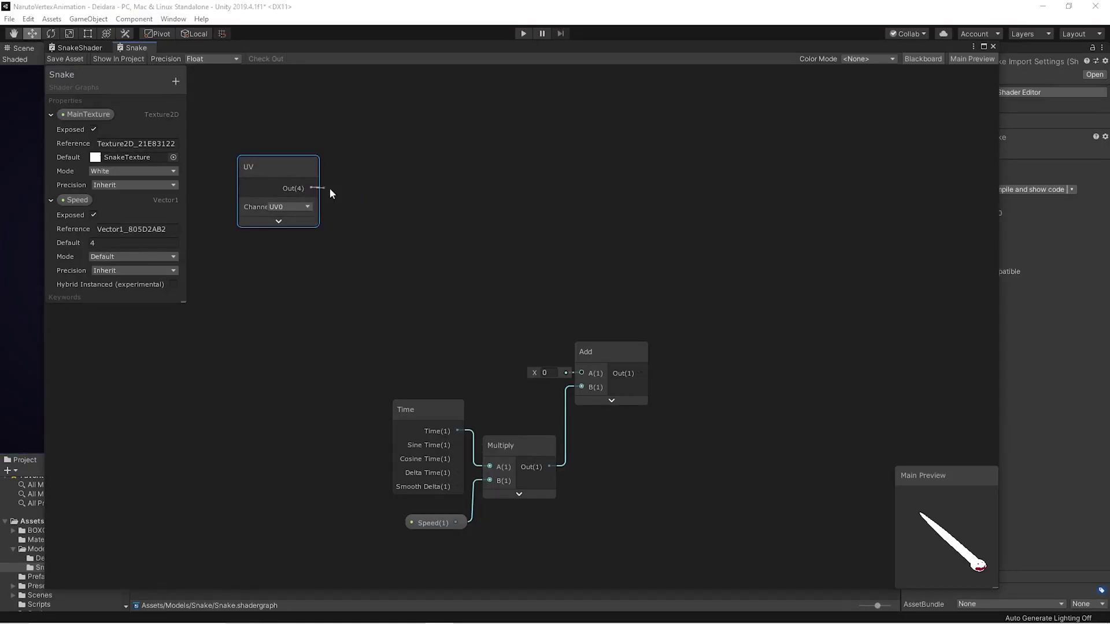
Step: Connect the UV node's output to a new Split node placed beside it
{"action": "type", "text": "split"}
{"action": "left_click_drag", "start_coordinate": [330, 189], "coordinate": [360, 167]}
{"action": "key", "text": "Return"}
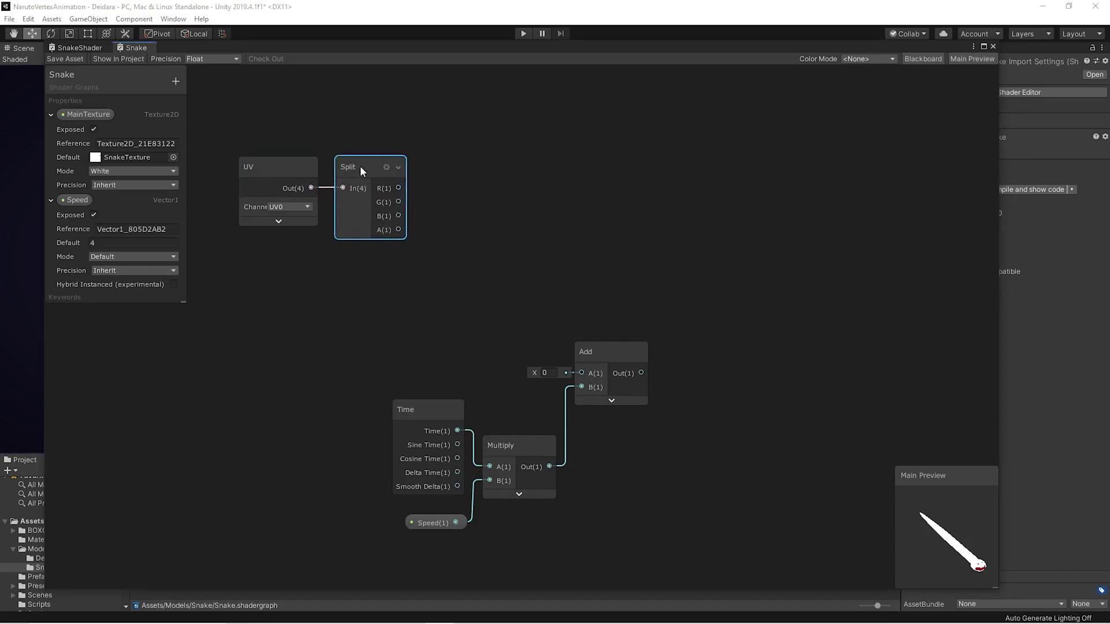
{"action": "left_click", "coordinate": [446, 183]}
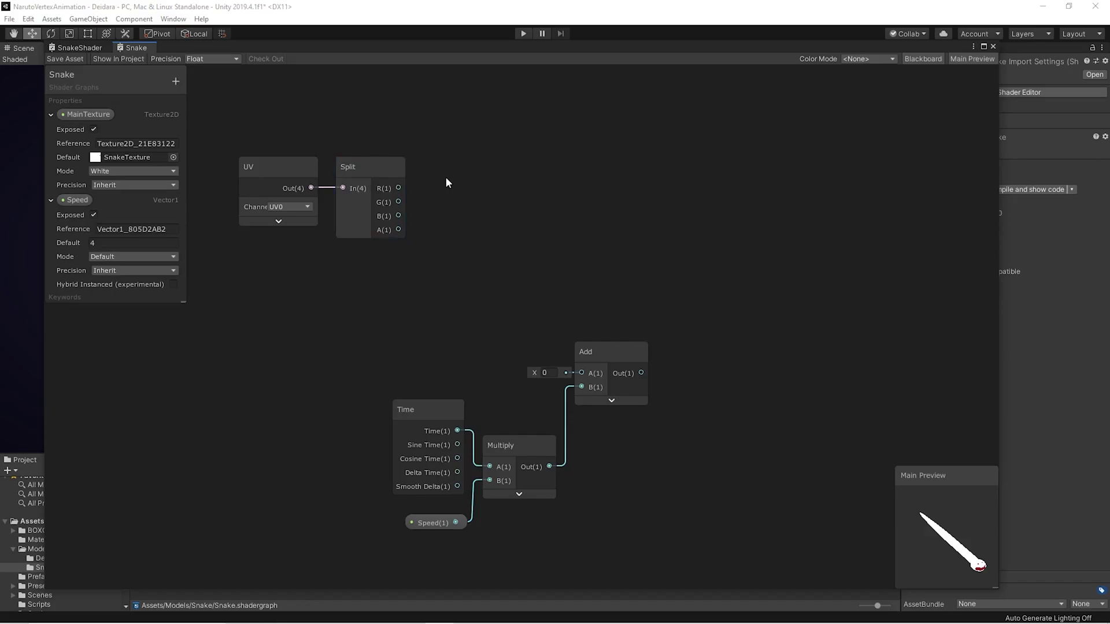
Step: Add a Vector1 property named Frequency with a default value of 3
{"action": "left_click", "coordinate": [176, 81]}
{"action": "left_click", "coordinate": [207, 96]}
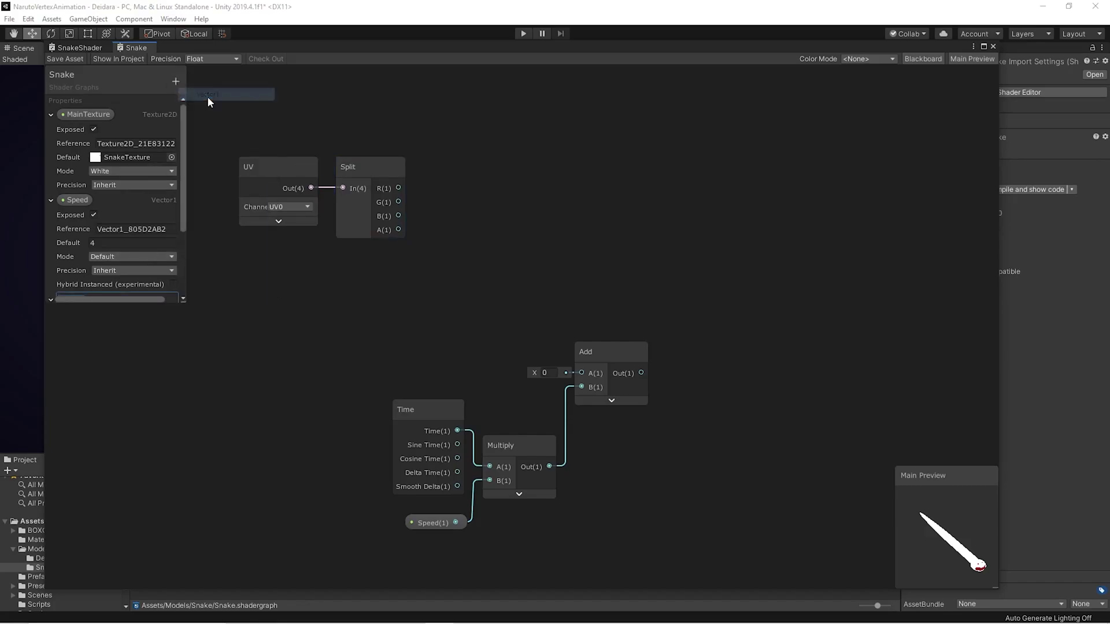
{"action": "type", "text": "Frequency"}
{"action": "left_click", "coordinate": [116, 243]}
{"action": "type", "text": "3"}
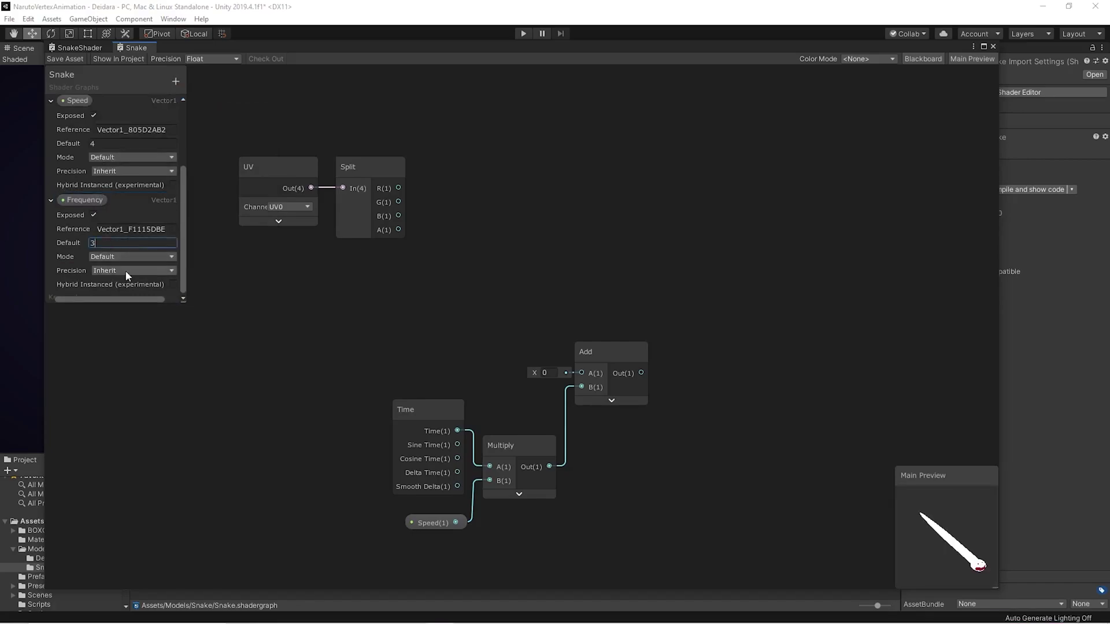
{"action": "key", "text": "Return"}
Step: Multiply the Split's R output by Frequency in a new Multiply node and feed its output into the Add node's A input
{"action": "left_click_drag", "start_coordinate": [462, 226], "coordinate": [467, 219]}
{"action": "type", "text": "mult"}
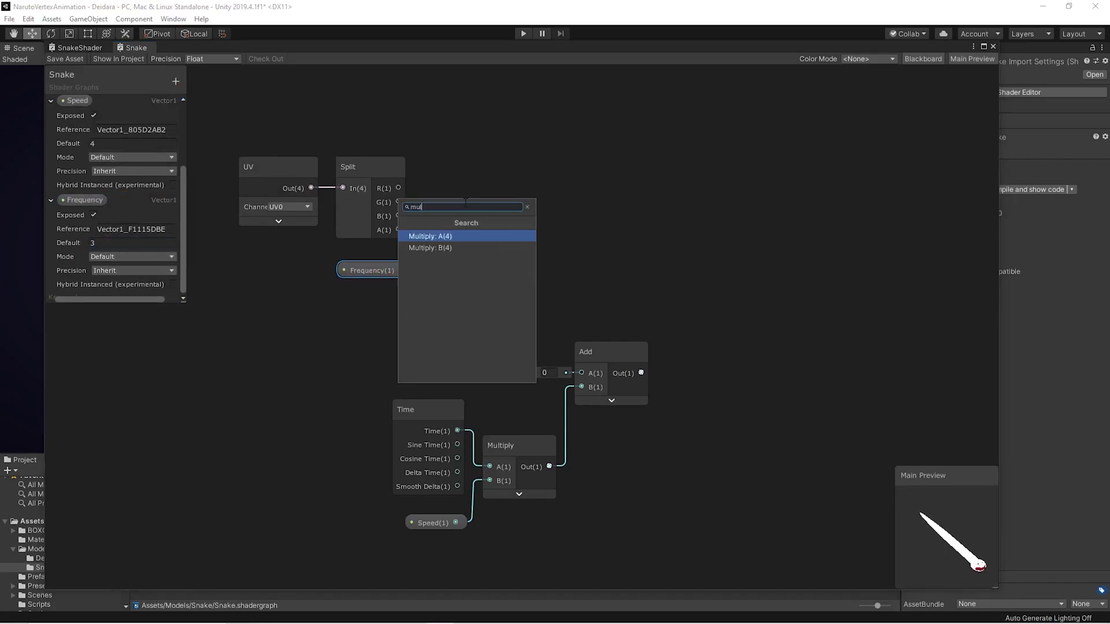
{"action": "key", "text": "Down"}
{"action": "key", "text": "Return"}
{"action": "left_click_drag", "start_coordinate": [399, 188], "coordinate": [582, 373]}
{"action": "left_click", "coordinate": [518, 236]}
{"action": "left_click", "coordinate": [498, 189]}
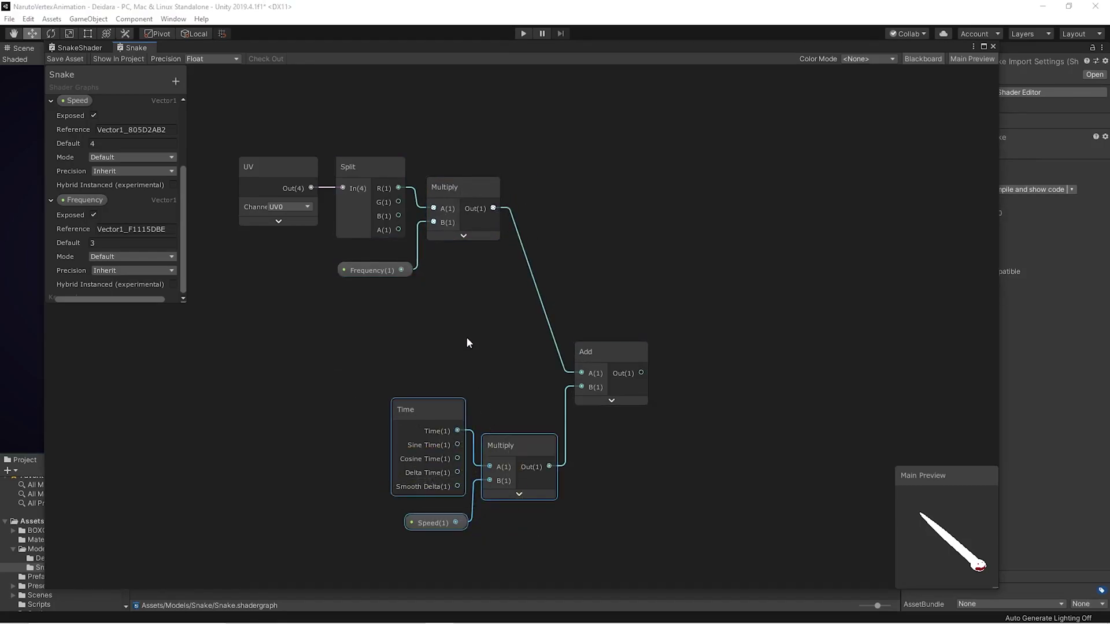
Step: Bring the Time, Speed and Multiply nodes closer to the Add node and connect the Add output to a new Sine node
{"action": "left_click_drag", "start_coordinate": [447, 194], "coordinate": [467, 270]}
{"action": "left_click", "coordinate": [574, 267]}
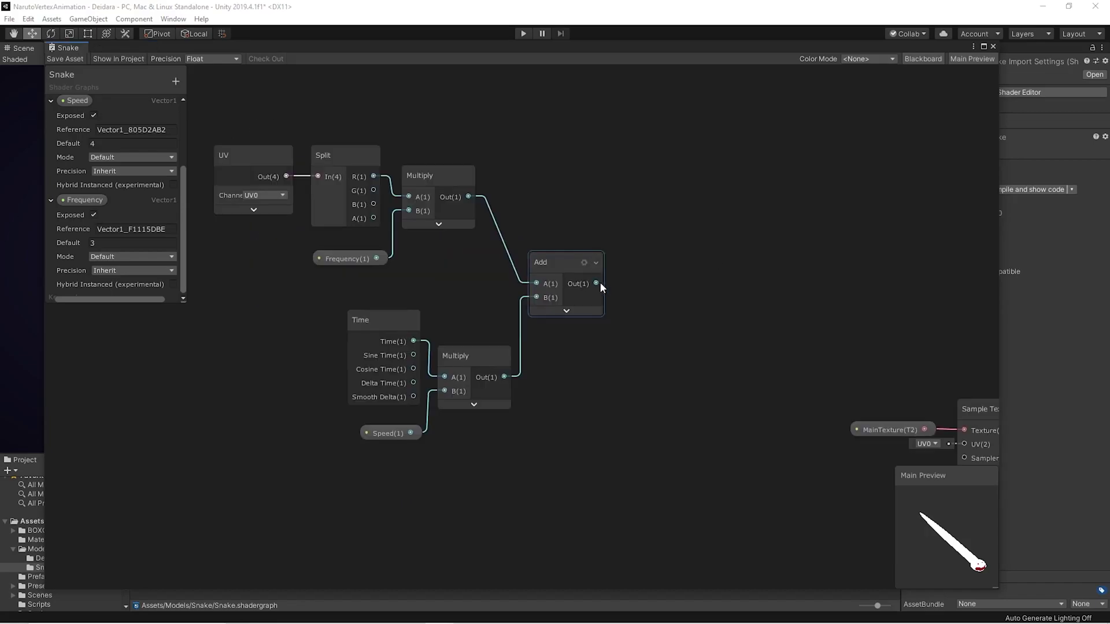
{"action": "left_click_drag", "start_coordinate": [597, 283], "coordinate": [662, 278]}
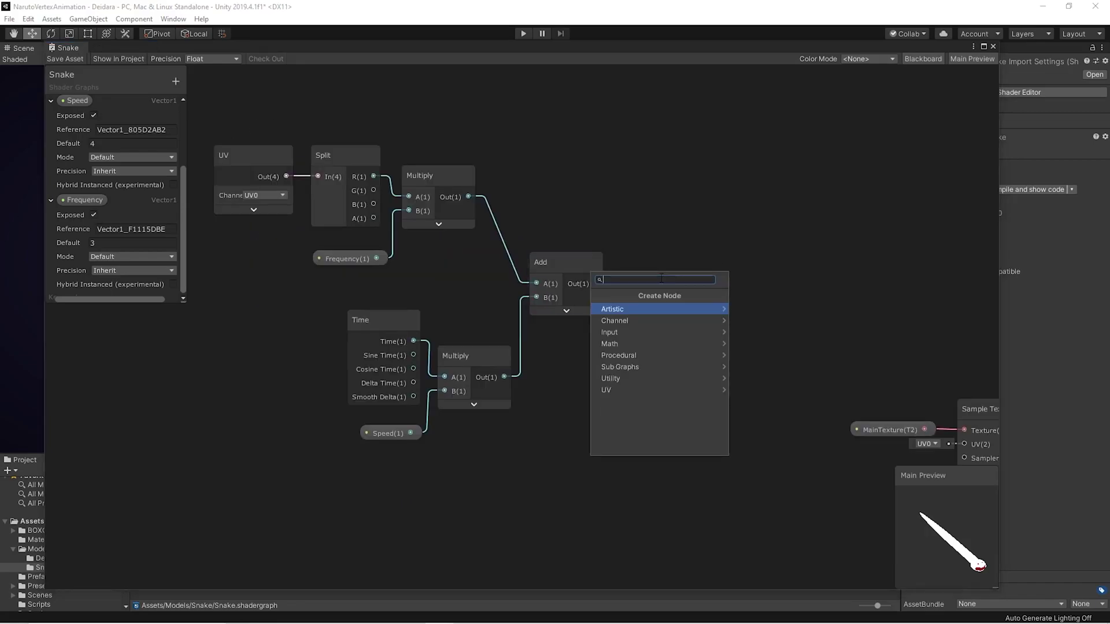
{"action": "key", "text": "Return"}
{"action": "left_click", "coordinate": [665, 256]}
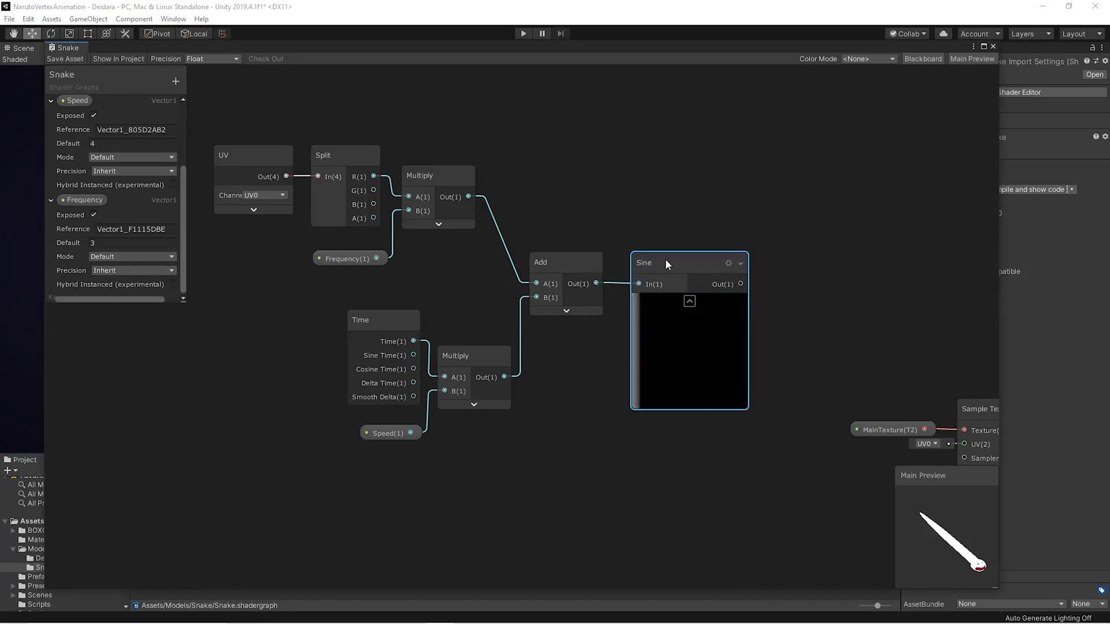
Step: Shift the whole wave node group and connect the Sine output to input A of a new Multiply node
{"action": "left_click", "coordinate": [542, 263]}
{"action": "scroll", "coordinate": [523, 404], "scroll_direction": "down", "scroll_amount": 2}
{"action": "middle_click_drag", "start_coordinate": [523, 403], "coordinate": [573, 370]}
{"action": "left_click_drag", "start_coordinate": [338, 137], "coordinate": [712, 411]}
{"action": "left_click_drag", "start_coordinate": [674, 259], "coordinate": [501, 238]}
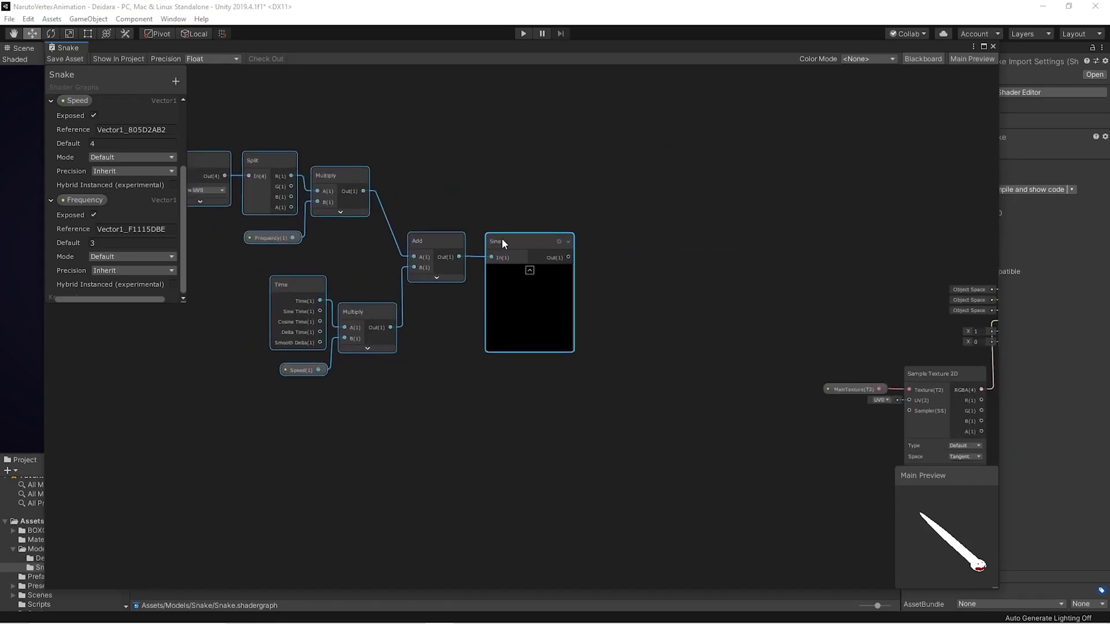
{"action": "middle_click_drag", "start_coordinate": [610, 248], "coordinate": [660, 257]}
{"action": "left_click_drag", "start_coordinate": [617, 267], "coordinate": [685, 246]}
{"action": "type", "text": "multi"}
{"action": "key", "text": "Return"}
Step: Add a Vector1 property named Amplitude with a default value of 0.3
{"action": "left_click", "coordinate": [176, 81]}
{"action": "left_click", "coordinate": [191, 87]}
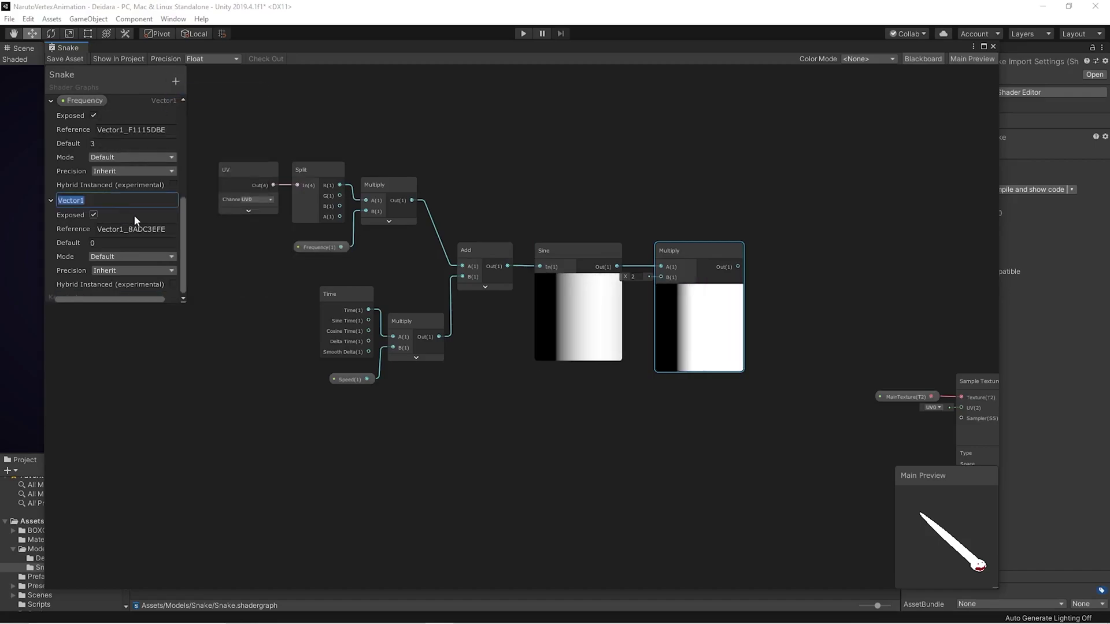
{"action": "type", "text": "Amplitude"}
{"action": "key", "text": "Return"}
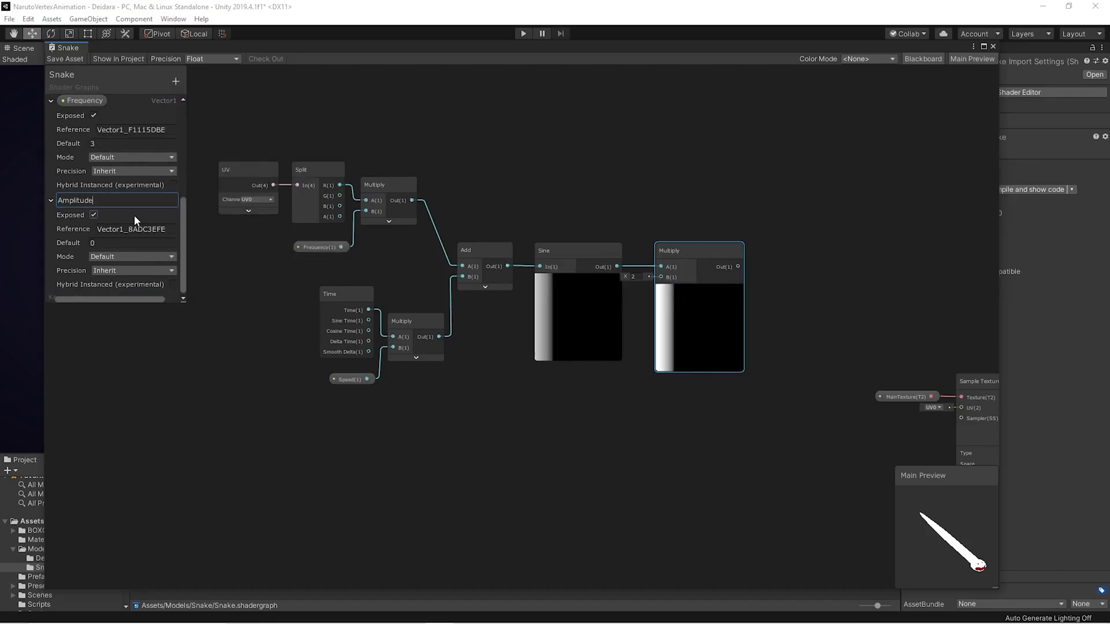
{"action": "left_click", "coordinate": [105, 242]}
{"action": "type", "text": "0.3"}
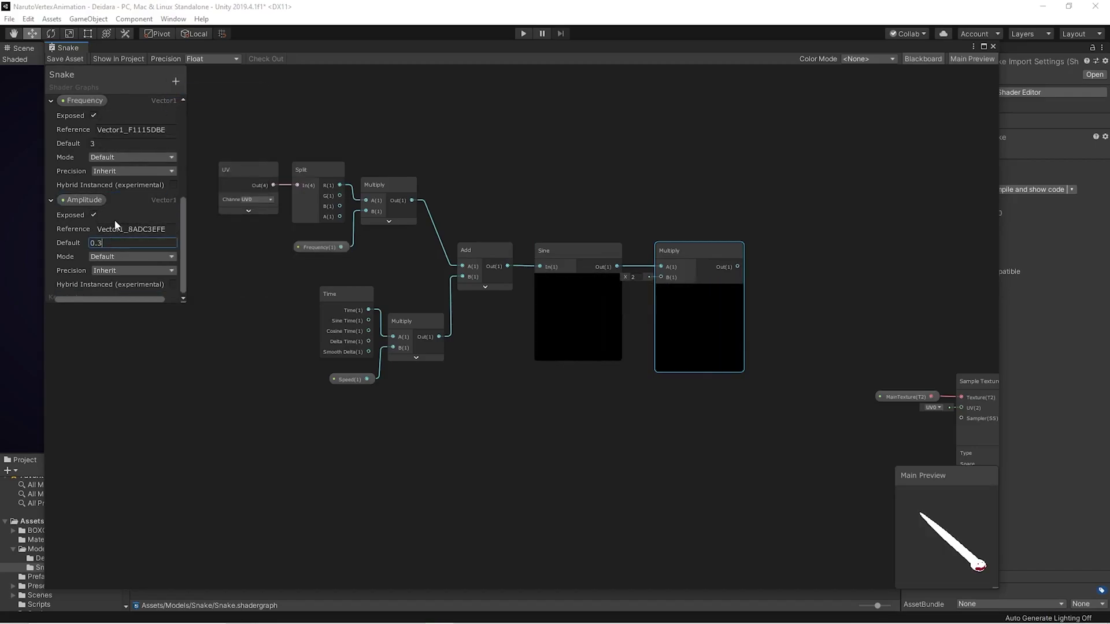
Step: Place the Amplitude property below the Sine node and connect it to the B input of the Multiply that follows Sine
{"action": "left_click", "coordinate": [93, 202]}
{"action": "left_click_drag", "start_coordinate": [96, 201], "coordinate": [661, 277]}
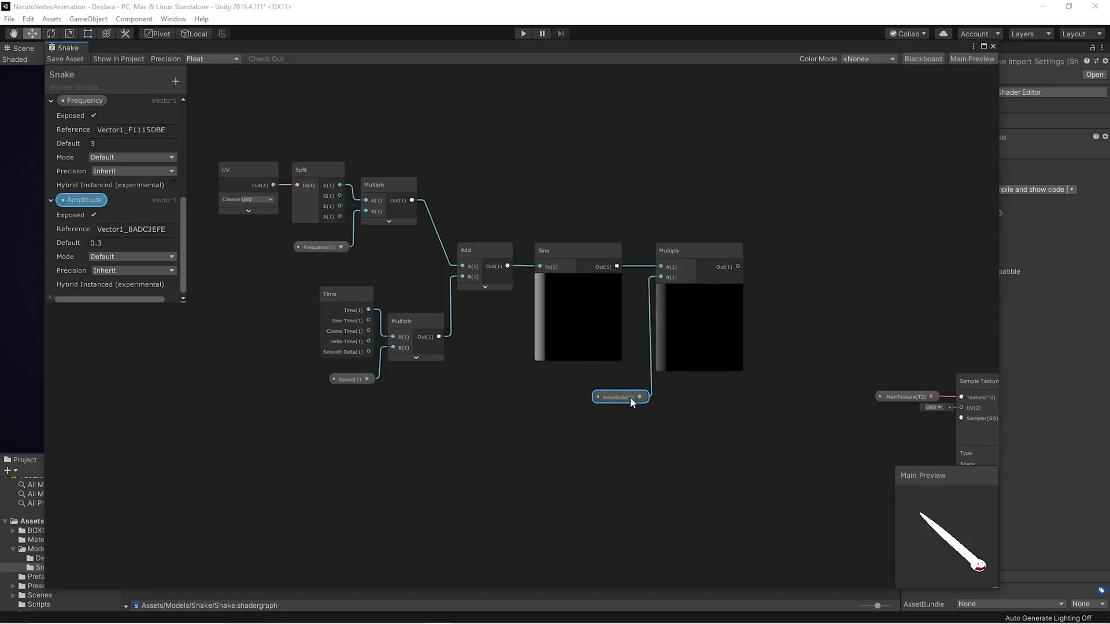
{"action": "left_click_drag", "start_coordinate": [630, 397], "coordinate": [628, 394]}
{"action": "left_click", "coordinate": [681, 397]}
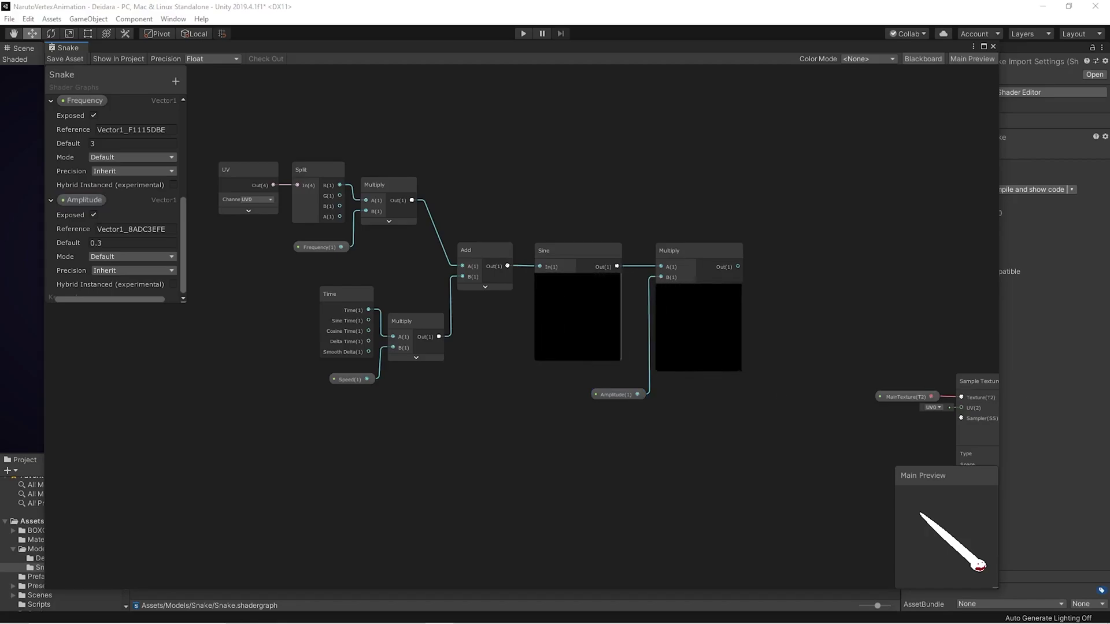
Step: Move the object-space Position node and its Split node up to just below the Amplitude node
{"action": "middle_click_drag", "start_coordinate": [714, 482], "coordinate": [641, 295]}
{"action": "scroll", "coordinate": [630, 321], "scroll_direction": "down", "scroll_amount": 1}
{"action": "left_click_drag", "start_coordinate": [525, 426], "coordinate": [648, 506]}
{"action": "left_click_drag", "start_coordinate": [646, 491], "coordinate": [630, 288]}
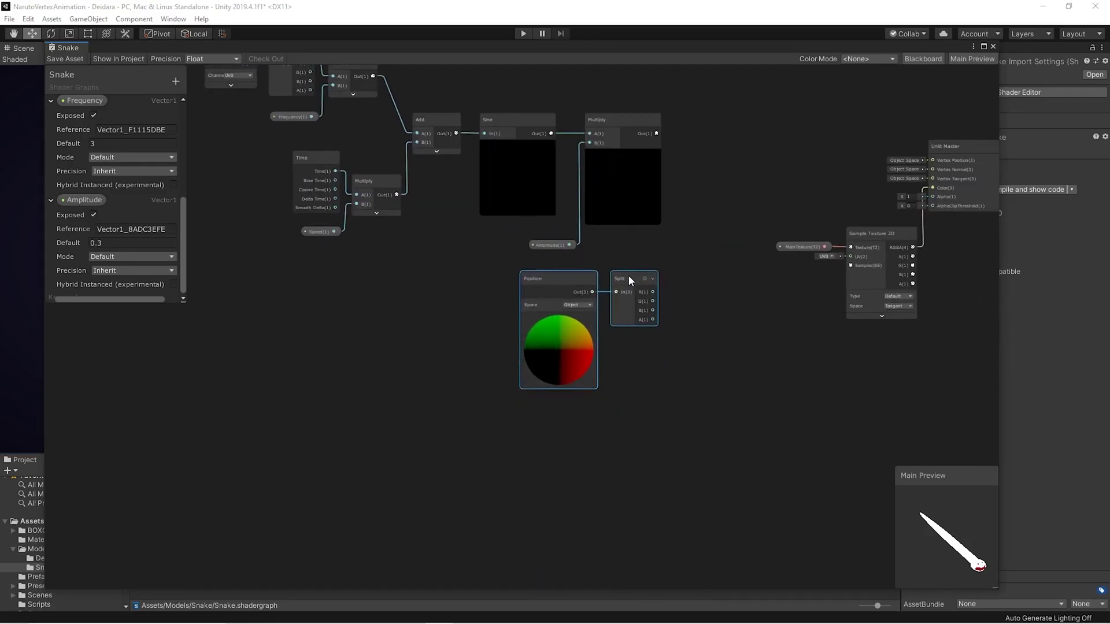
{"action": "middle_click_drag", "start_coordinate": [629, 275], "coordinate": [679, 316]}
Step: Sum the Amplitude Multiply output and the position Split's R output in a new Add node
{"action": "left_click_drag", "start_coordinate": [289, 105], "coordinate": [761, 518]}
{"action": "left_click_drag", "start_coordinate": [698, 214], "coordinate": [718, 276]}
{"action": "left_click", "coordinate": [608, 208]}
{"action": "type", "text": "add"}
{"action": "key", "text": "Return"}
Step: Feed the new Add output into R of a new Combine node and the position Split's G, B and A outputs into its matching inputs
{"action": "left_click_drag", "start_coordinate": [644, 389], "coordinate": [797, 355]}
{"action": "type", "text": "combi"}
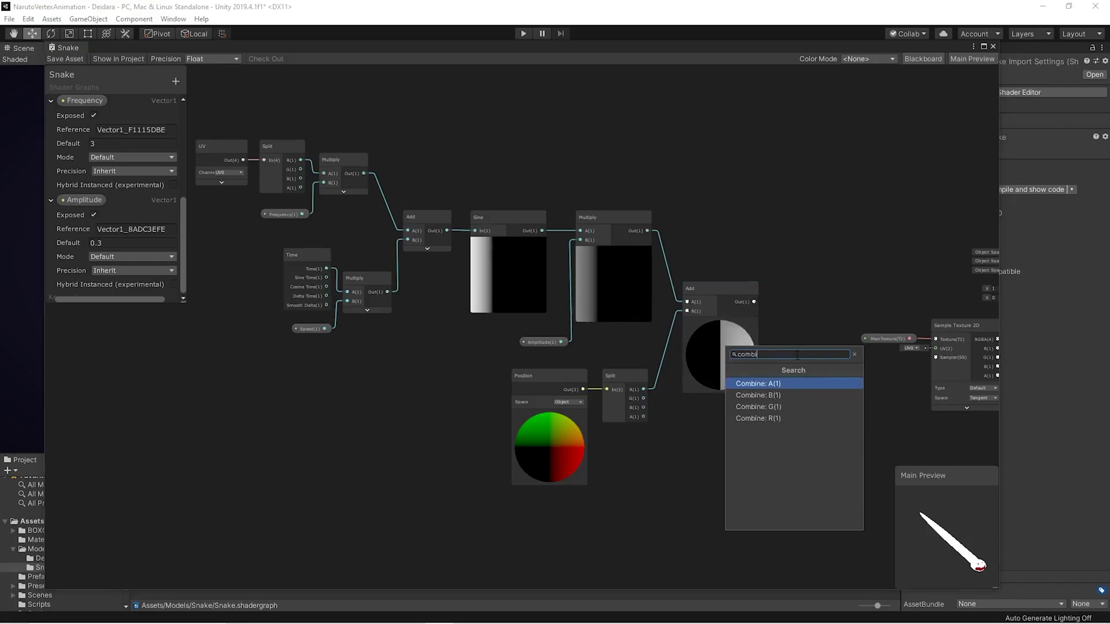
{"action": "key", "text": "Return"}
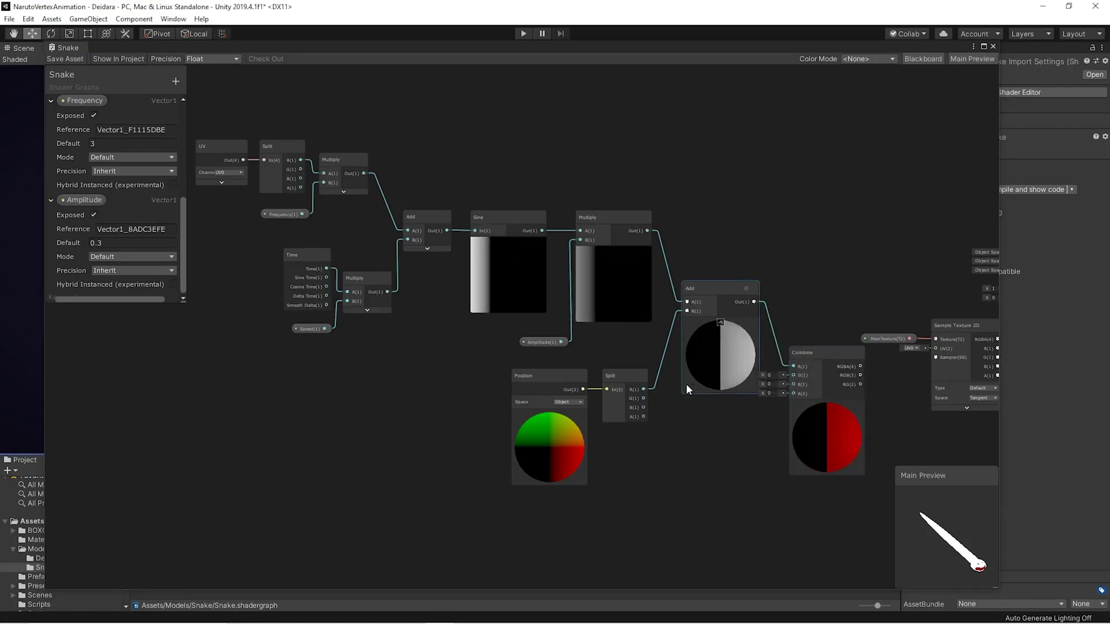
{"action": "left_click_drag", "start_coordinate": [643, 398], "coordinate": [793, 375]}
{"action": "left_click_drag", "start_coordinate": [643, 407], "coordinate": [793, 384]}
{"action": "left_click_drag", "start_coordinate": [643, 417], "coordinate": [794, 393]}
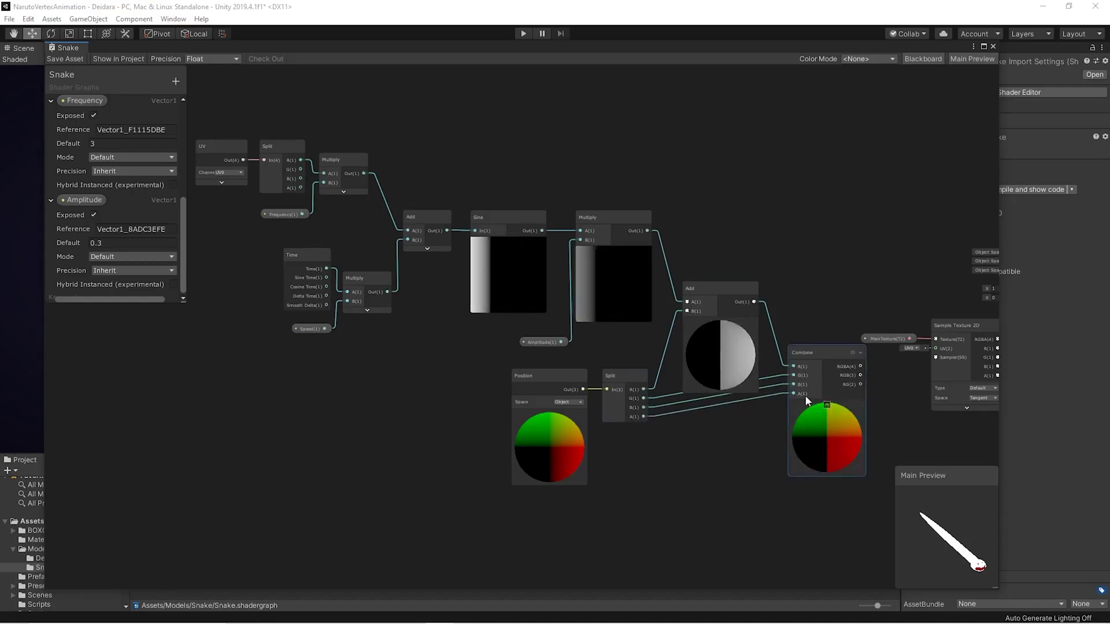
Step: Connect the Combine node's RGBA output to the Unlit Master's Vertex Position input and collapse the Combine preview
{"action": "middle_click_drag", "start_coordinate": [741, 461], "coordinate": [629, 449]}
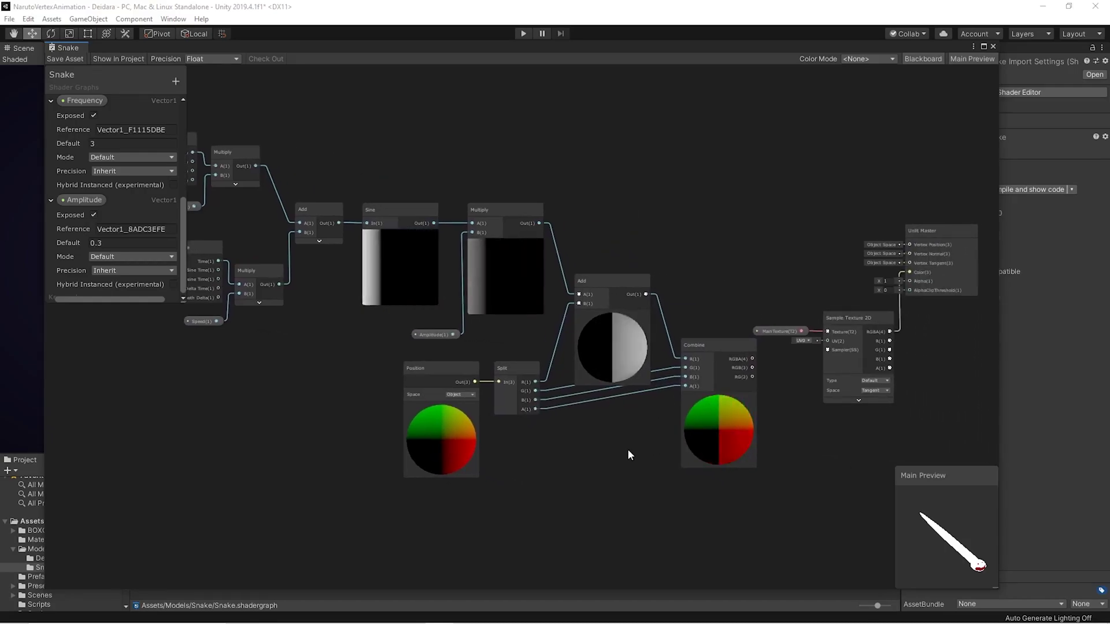
{"action": "left_click_drag", "start_coordinate": [753, 359], "coordinate": [911, 244]}
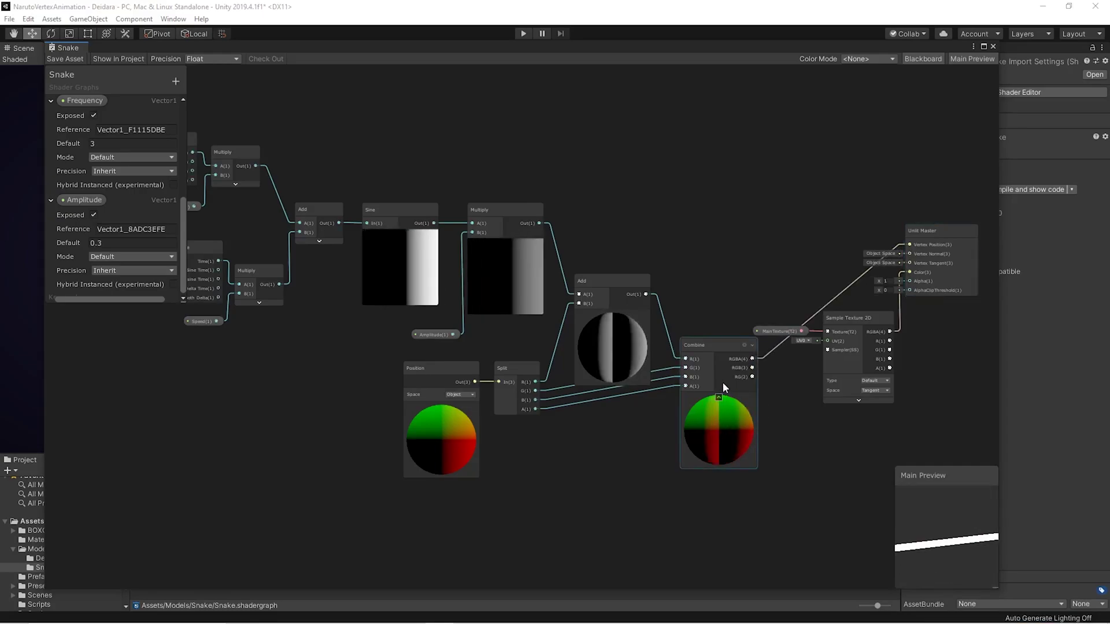
{"action": "left_click", "coordinate": [720, 403]}
{"action": "scroll", "coordinate": [946, 539], "scroll_direction": "down", "scroll_amount": 8}
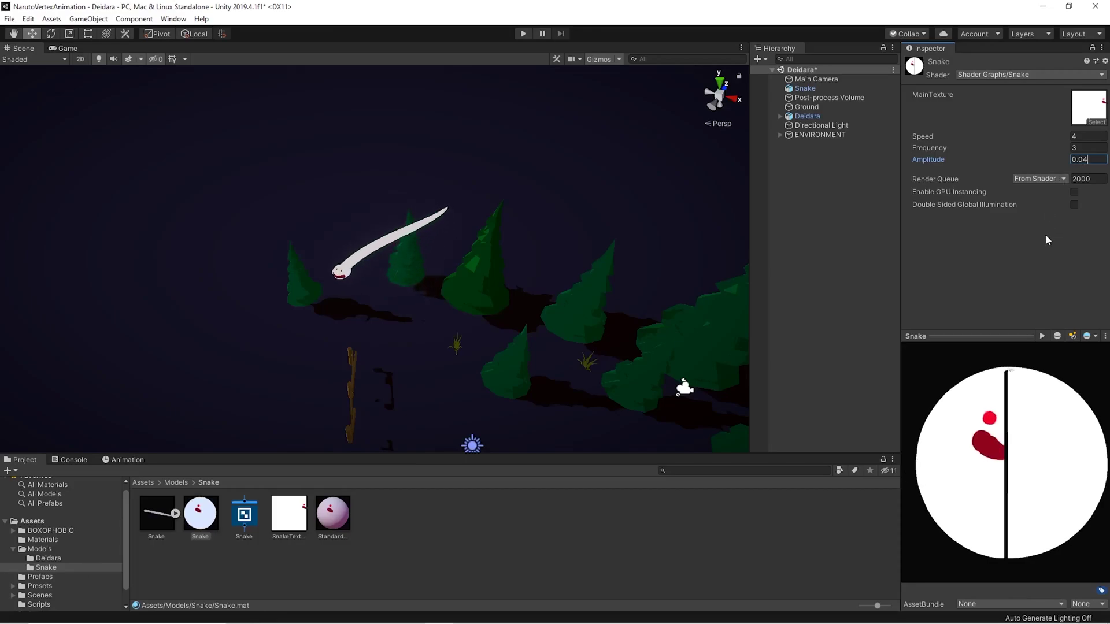
Step: Try the Snake material's Speed at 10 and 20 in the scene, and set it back to 4
{"action": "left_click_drag", "start_coordinate": [439, 283], "coordinate": [453, 319], "text": "alt"}
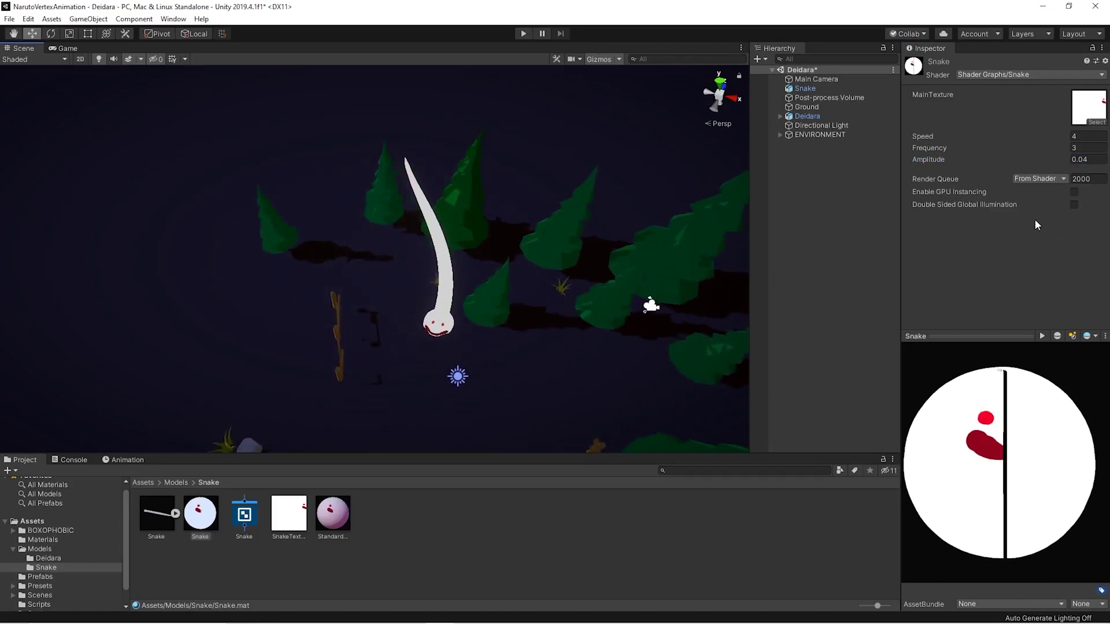
{"action": "left_click", "coordinate": [1087, 136]}
{"action": "type", "text": "10"}
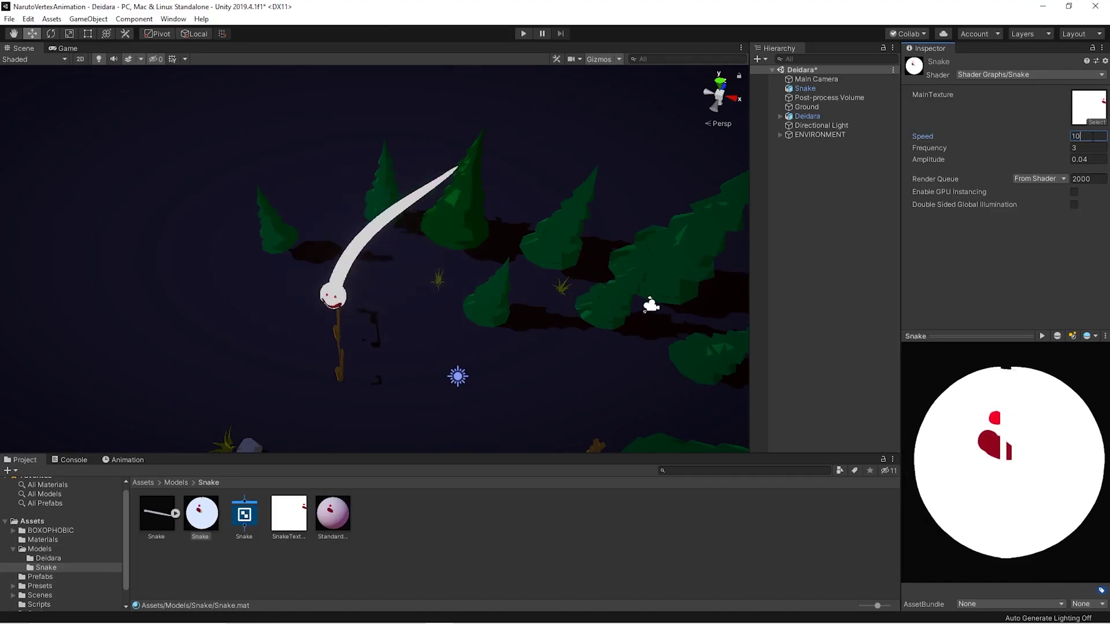
{"action": "left_click_drag", "start_coordinate": [1092, 137], "coordinate": [1066, 136]}
{"action": "type", "text": "2"}
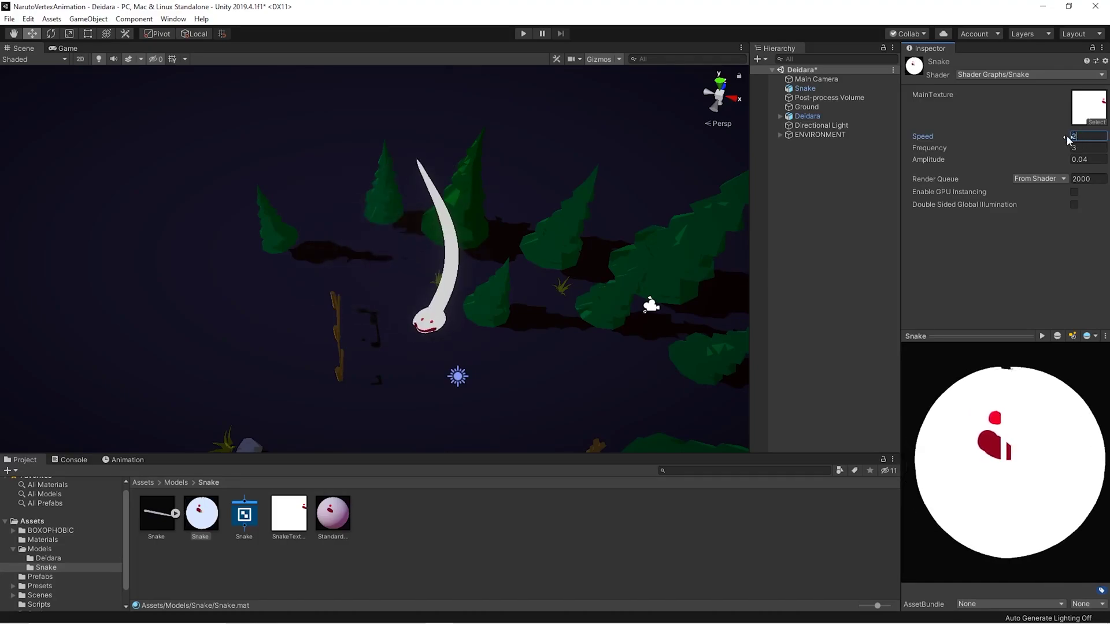
{"action": "type", "text": "0"}
{"action": "key", "text": "Return"}
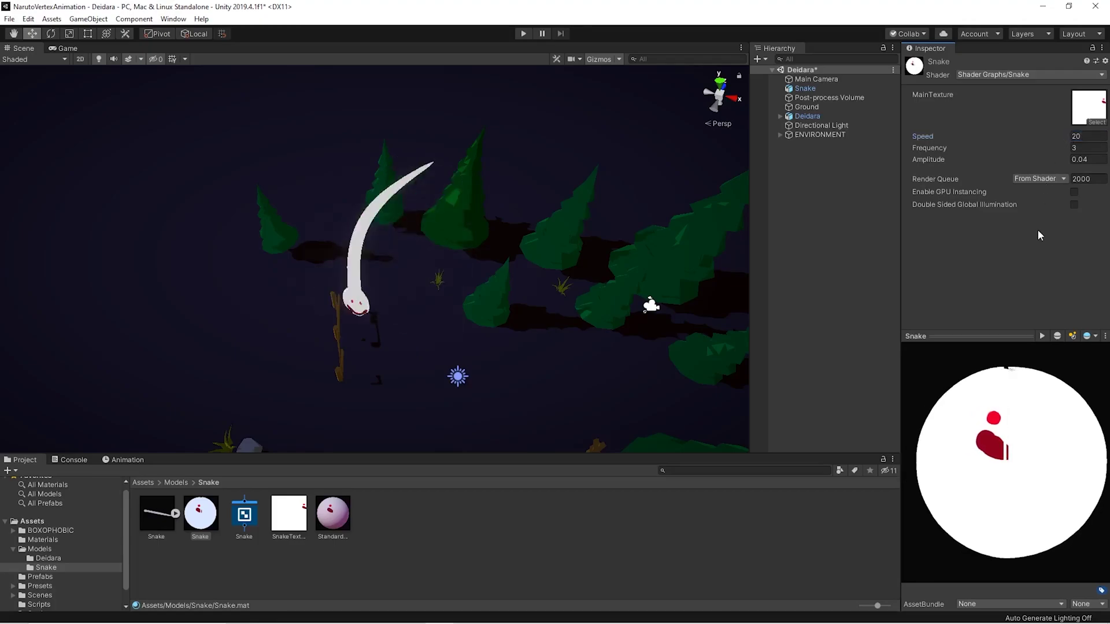
{"action": "left_click", "coordinate": [1082, 137]}
{"action": "type", "text": "4"}
{"action": "key", "text": "Tab"}
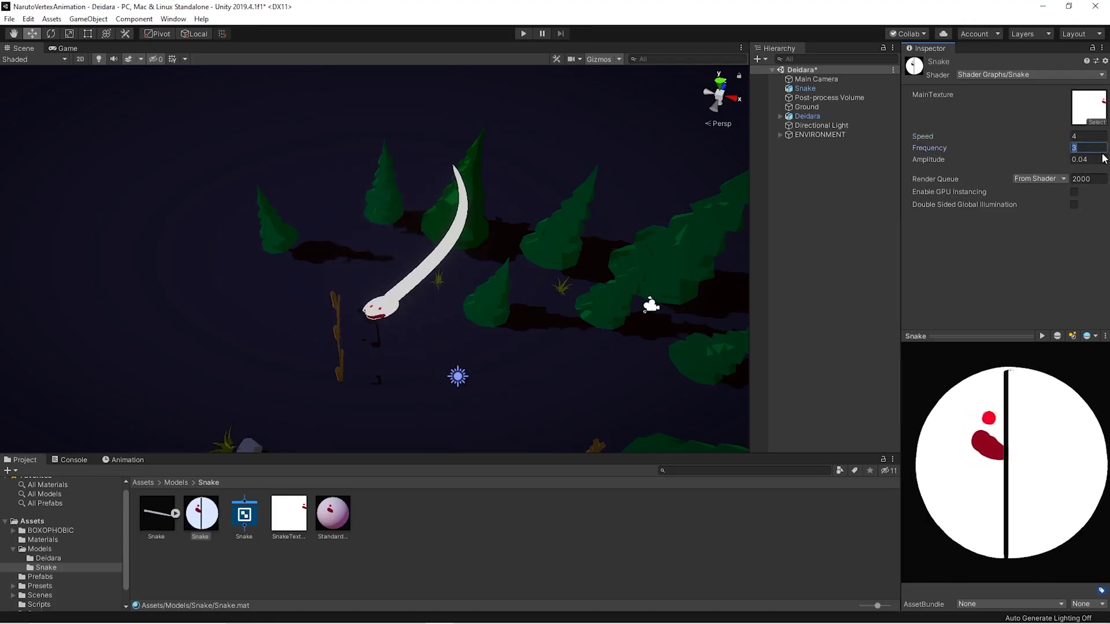
Step: Try the Snake material's Frequency at 10 and 20, and vary its Amplitude to test the wave shape
{"action": "type", "text": "10"}
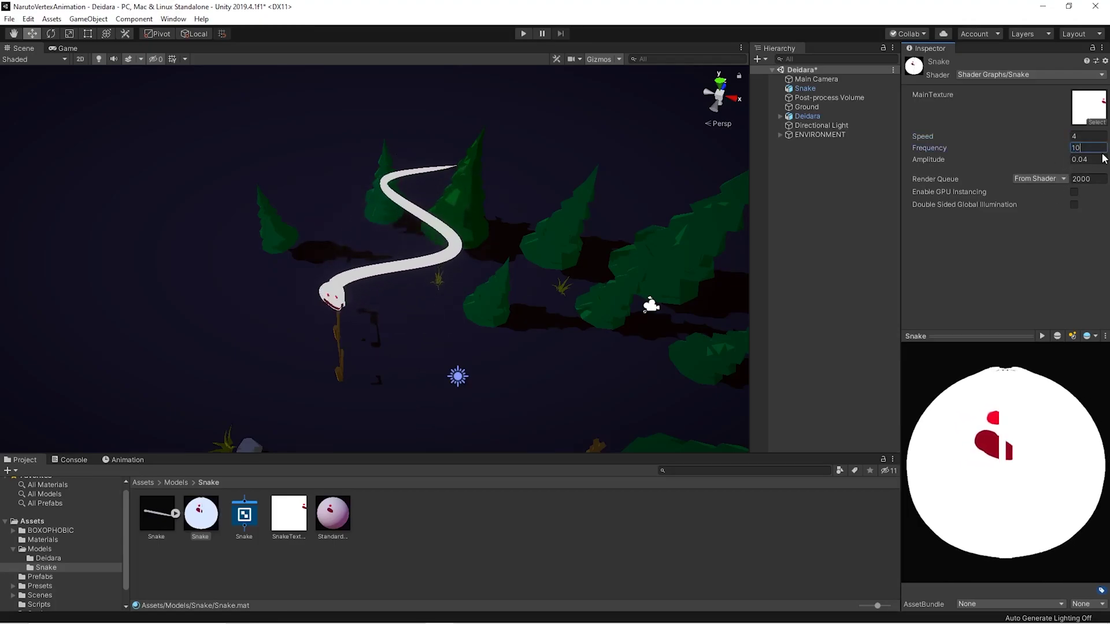
{"action": "key", "text": "BackSpace"}
{"action": "key", "text": "BackSpace"}
{"action": "type", "text": "20"}
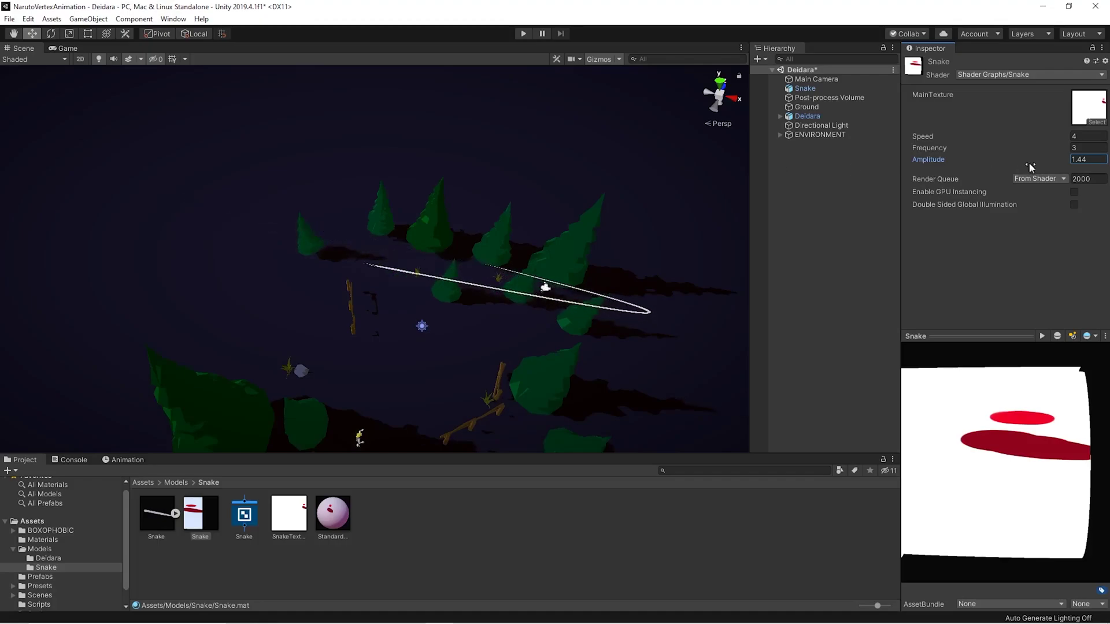
{"action": "left_click_drag", "start_coordinate": [1040, 160], "coordinate": [1015, 162]}
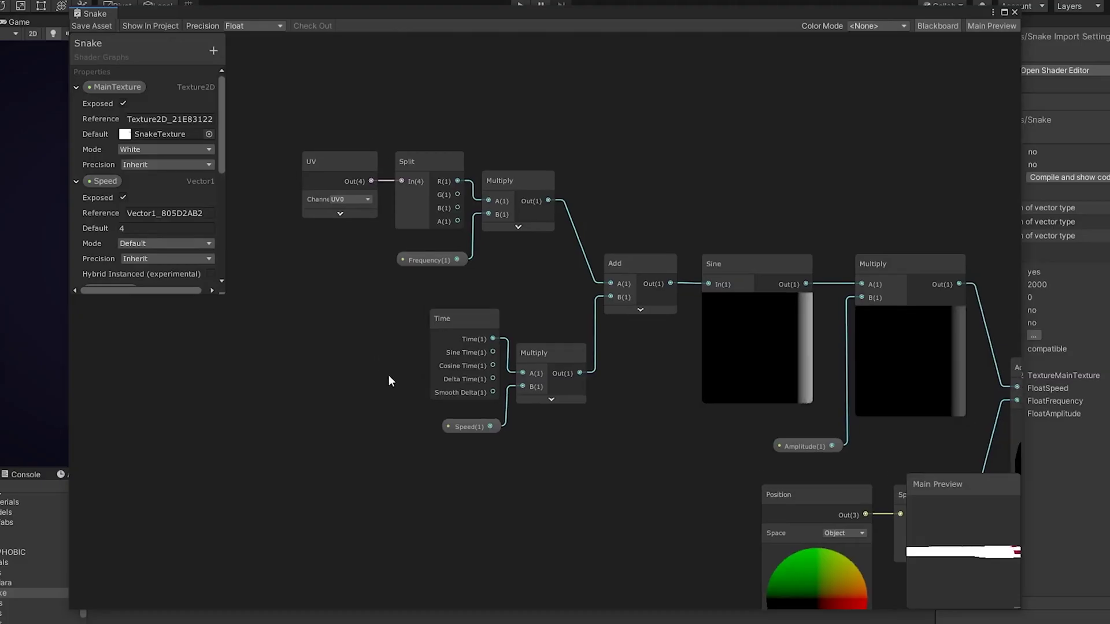
Step: Move the UV and Split nodes away from the Frequency Multiply and connect the Split's R output to In of a new Smoothstep node
{"action": "left_click", "coordinate": [477, 236]}
{"action": "left_click_drag", "start_coordinate": [473, 224], "coordinate": [331, 231]}
{"action": "middle_click_drag", "start_coordinate": [497, 210], "coordinate": [559, 215]}
{"action": "left_click_drag", "start_coordinate": [433, 266], "coordinate": [502, 201]}
{"action": "type", "text": "smoo"}
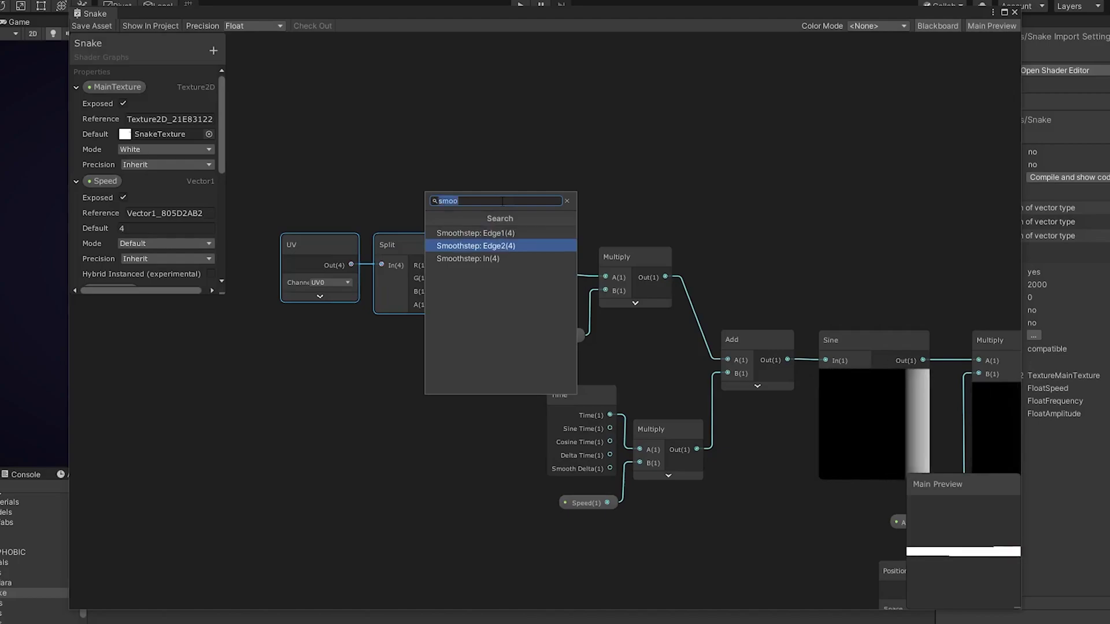
{"action": "key", "text": "Down"}
{"action": "key", "text": "Return"}
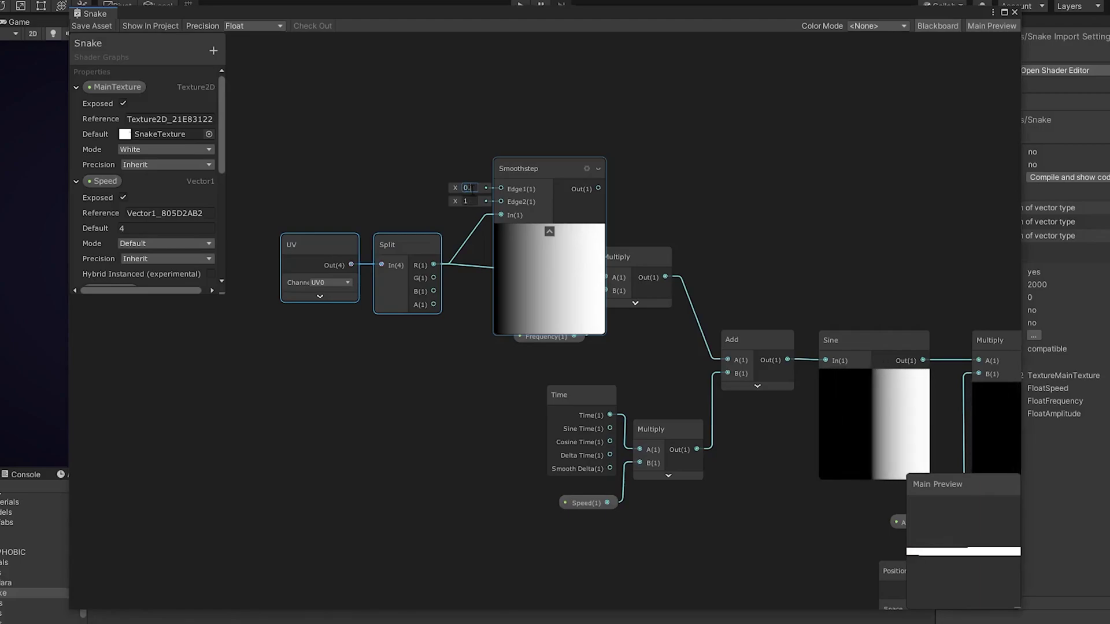
Step: Set the Smoothstep's Edge1 to 0.9 and Edge2 to 0, and connect its output to the Frequency Multiply's A input
{"action": "type", "text": "9"}
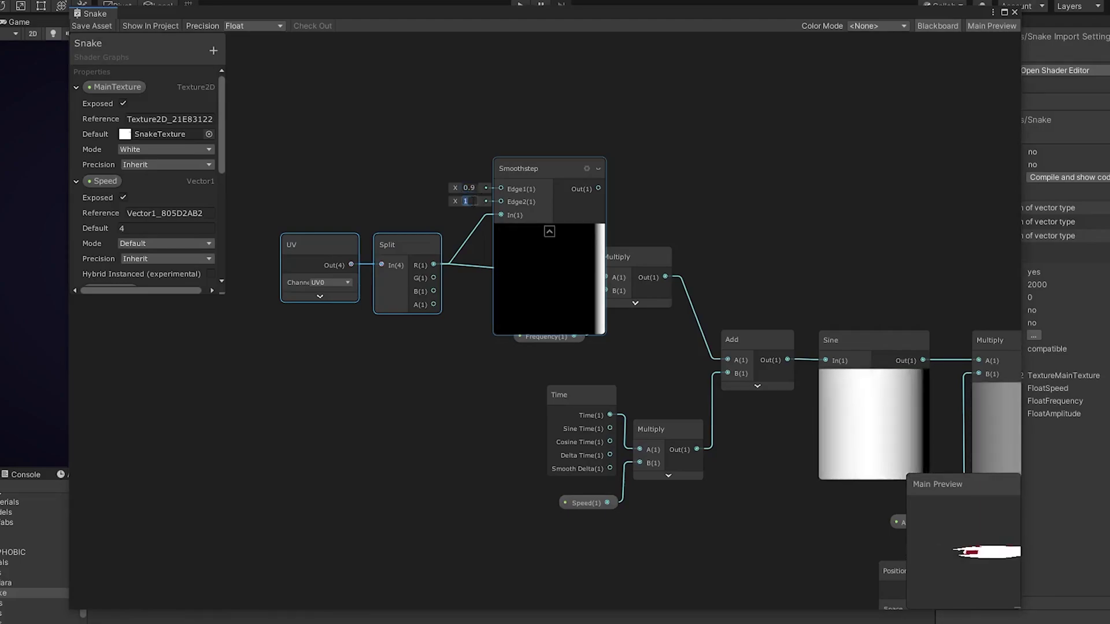
{"action": "type", "text": "0"}
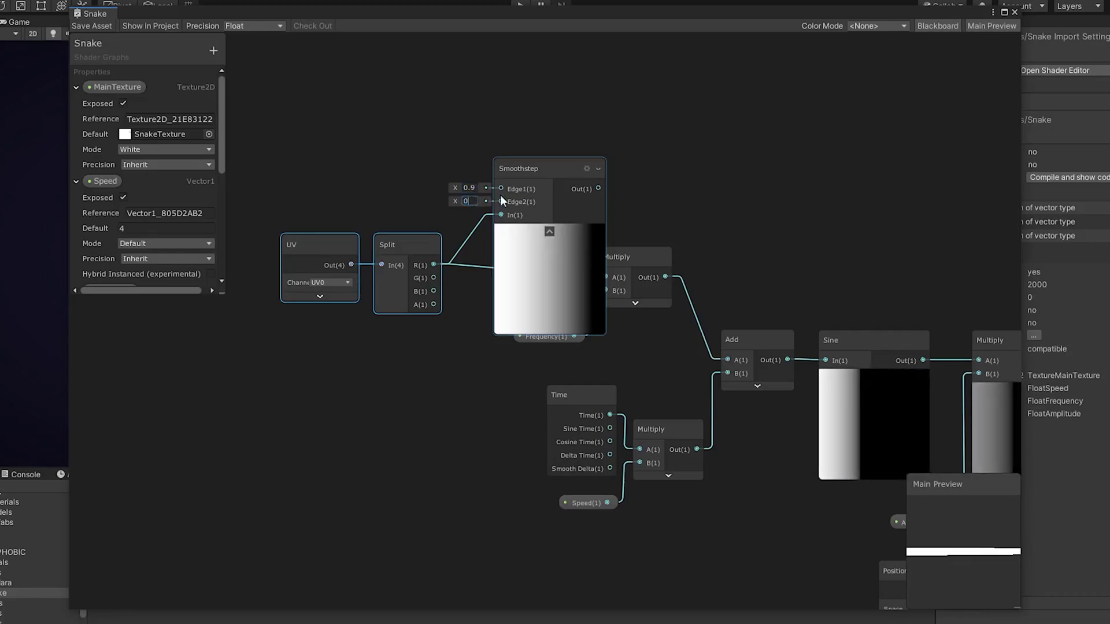
{"action": "left_click_drag", "start_coordinate": [555, 172], "coordinate": [605, 278]}
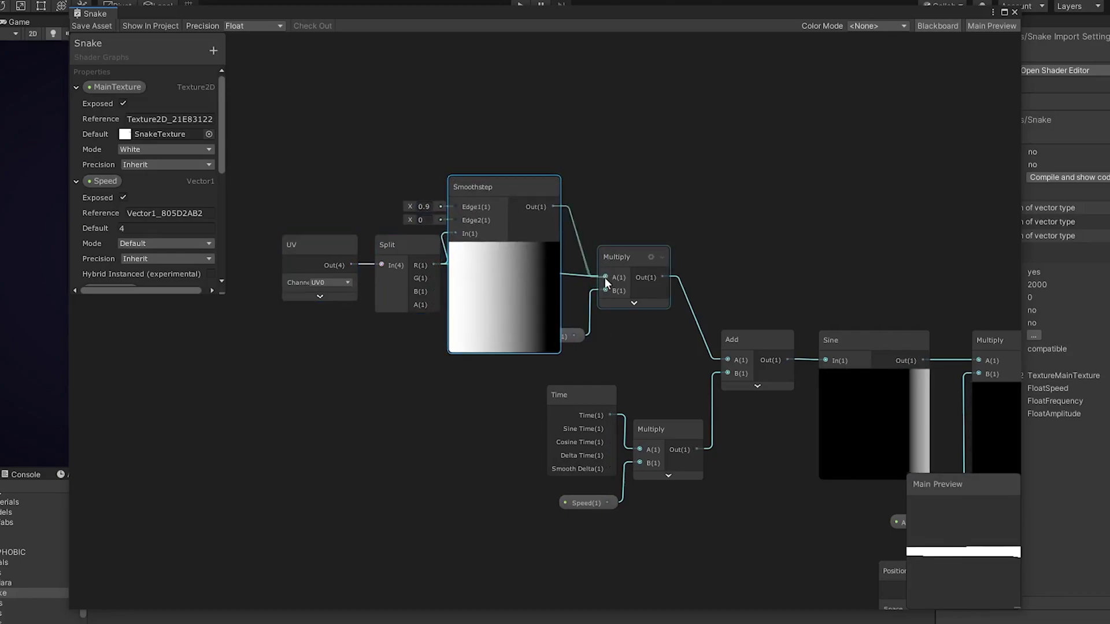
{"action": "left_click", "coordinate": [504, 250]}
{"action": "left_click_drag", "start_coordinate": [485, 182], "coordinate": [512, 155]}
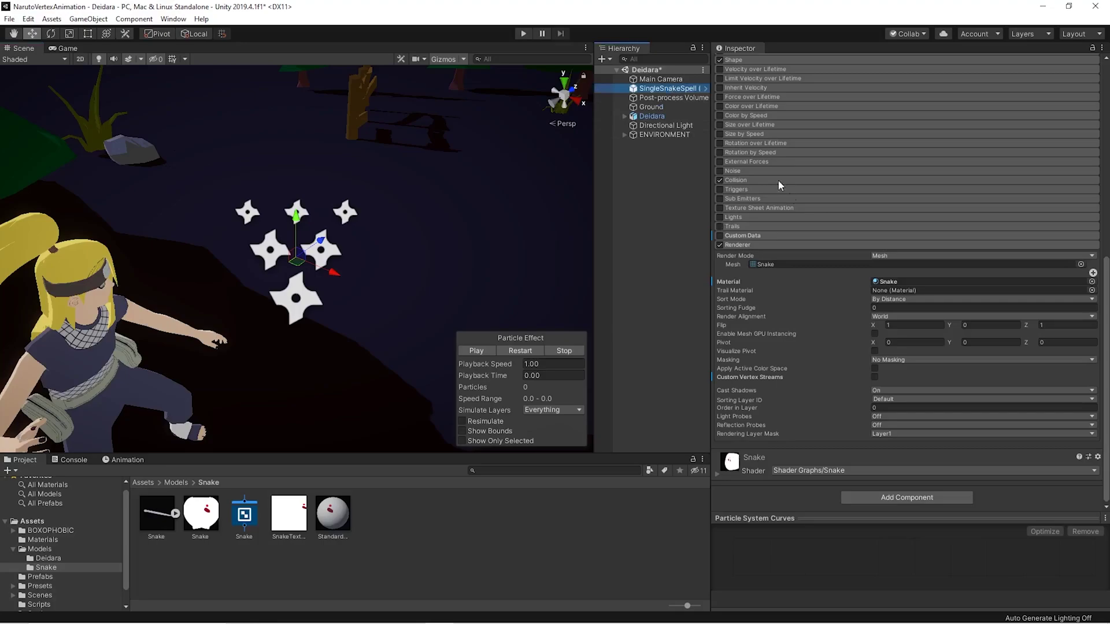
Step: Review the SingleSnakeSpell particle system's Material, Emission, Shape, Collision and Renderer settings
{"action": "left_click", "coordinate": [890, 283]}
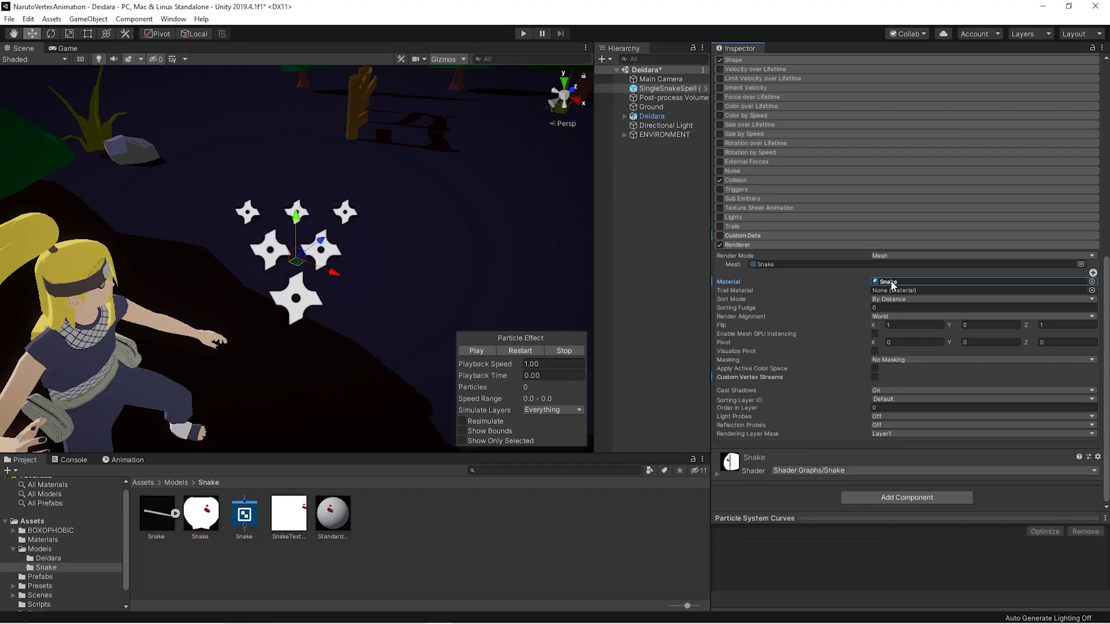
{"action": "scroll", "coordinate": [867, 292], "scroll_direction": "up", "scroll_amount": 10}
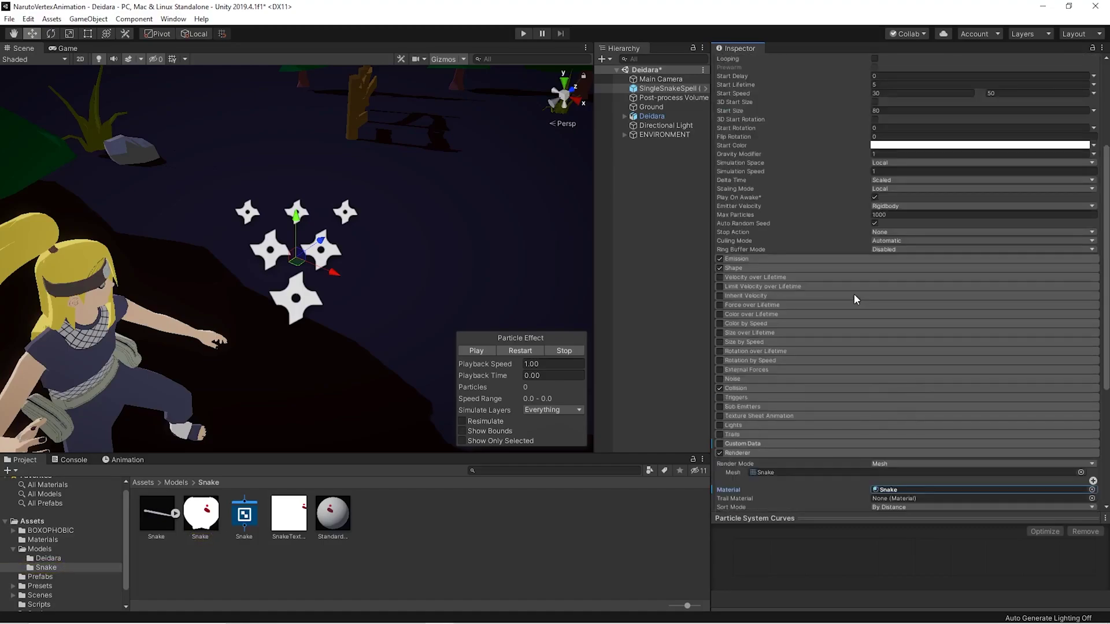
{"action": "left_click", "coordinate": [837, 442]}
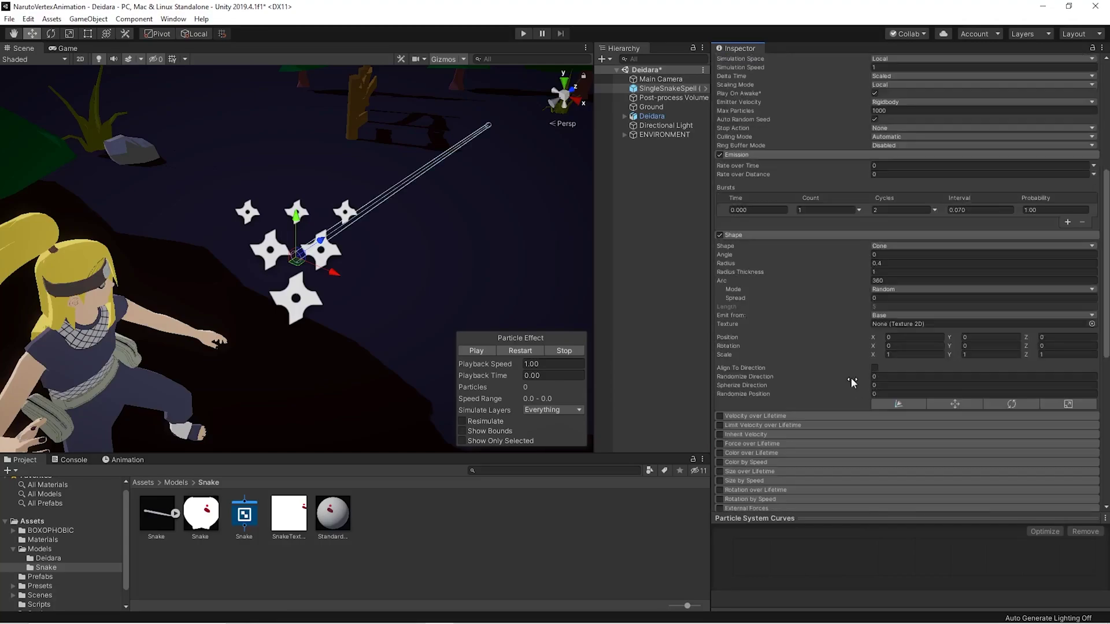
{"action": "scroll", "coordinate": [850, 370], "scroll_direction": "down", "scroll_amount": 10}
{"action": "scroll", "coordinate": [1050, 160], "scroll_direction": "down", "scroll_amount": 8}
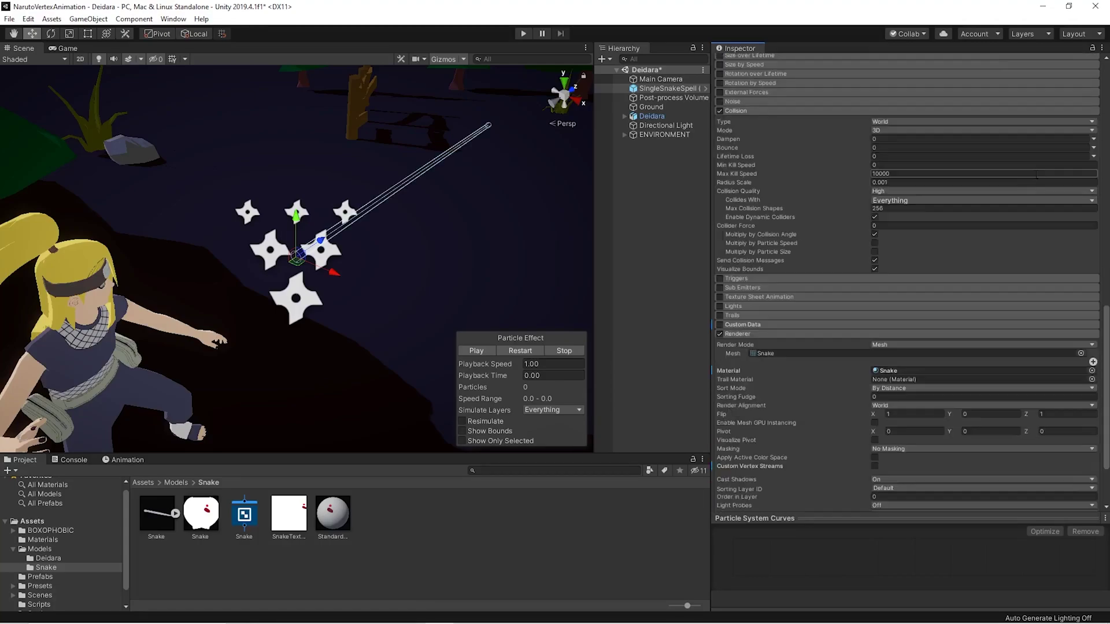
Step: Replay the snake spell in the scene and examine the snakes' motion from several viewing angles
{"action": "left_click", "coordinate": [520, 350]}
{"action": "left_click_drag", "start_coordinate": [504, 321], "coordinate": [423, 248], "text": "alt"}
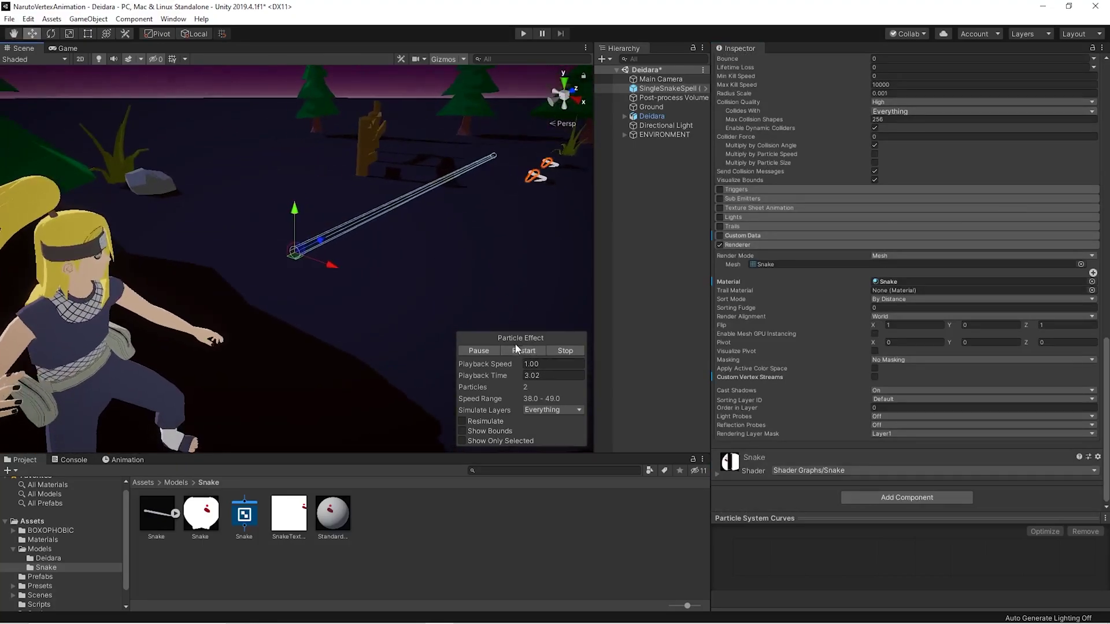
{"action": "left_click", "coordinate": [515, 349]}
{"action": "left_click_drag", "start_coordinate": [509, 278], "coordinate": [286, 242], "text": "alt"}
{"action": "right_click_drag", "start_coordinate": [286, 242], "coordinate": [283, 242], "text": "alt"}
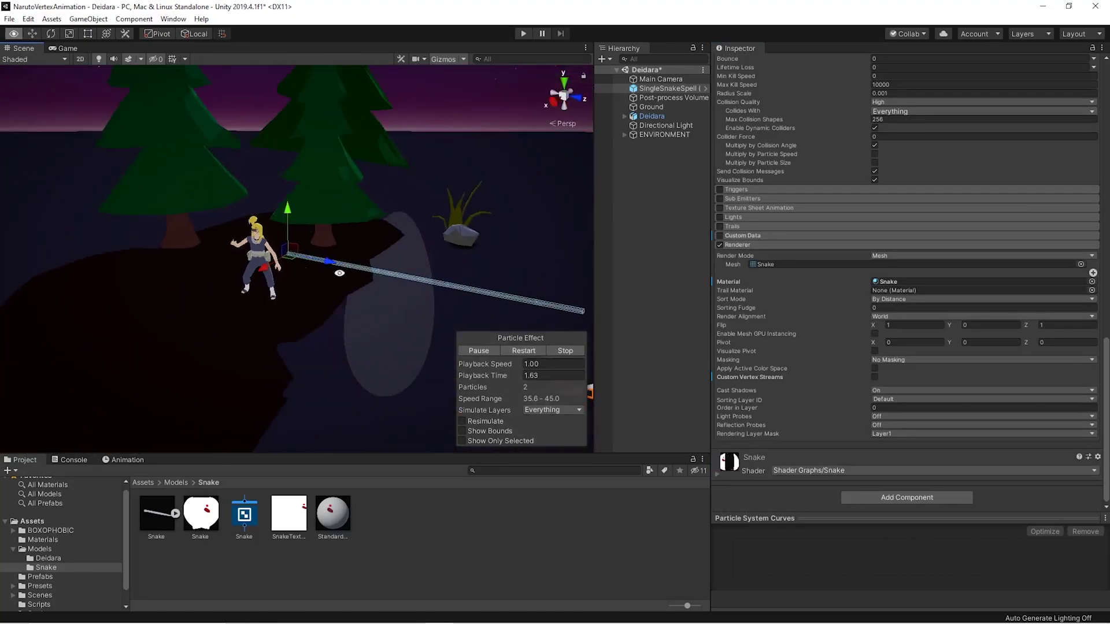
{"action": "left_click_drag", "start_coordinate": [339, 273], "coordinate": [346, 248], "text": "alt"}
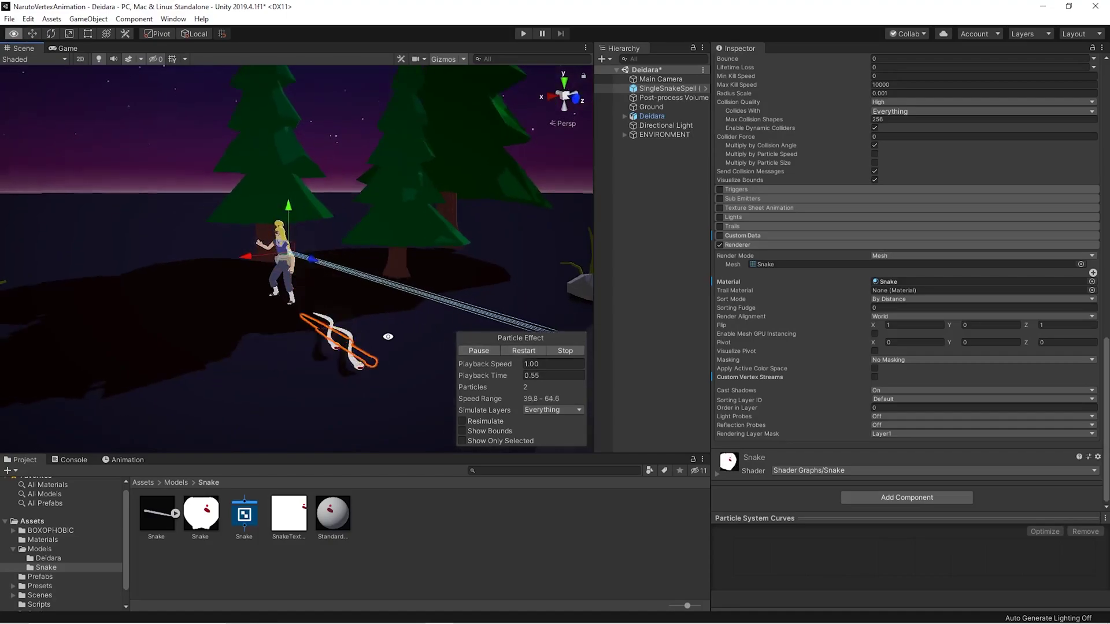
{"action": "left_click_drag", "start_coordinate": [386, 337], "coordinate": [386, 265], "text": "alt"}
{"action": "scroll", "coordinate": [356, 263], "scroll_direction": "down", "scroll_amount": 3}
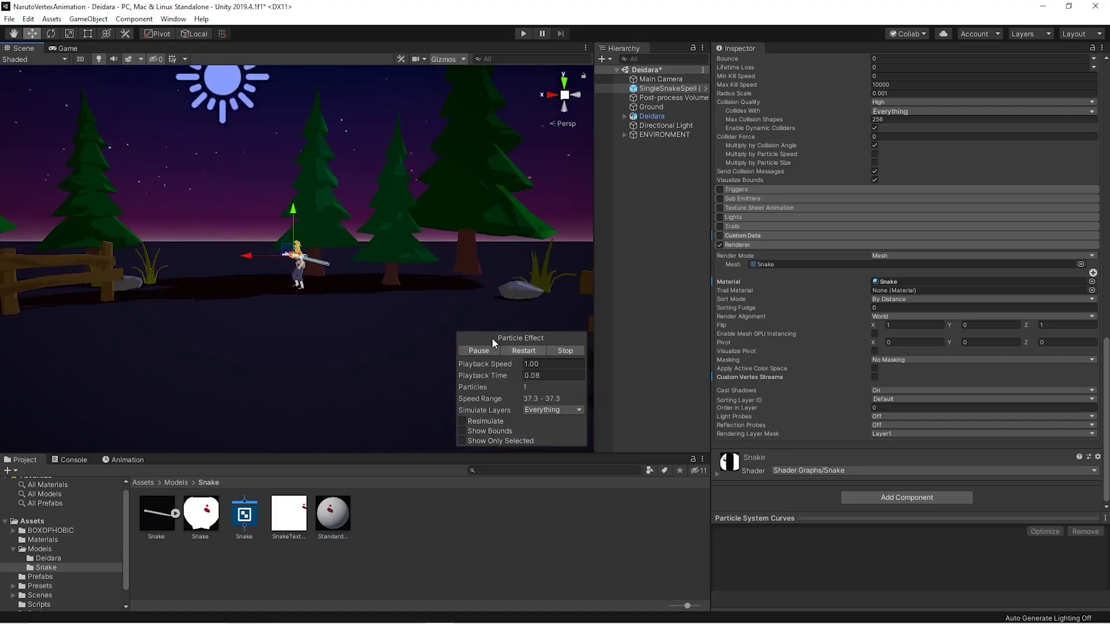
{"action": "right_click_drag", "start_coordinate": [494, 342], "coordinate": [423, 316], "text": "alt"}
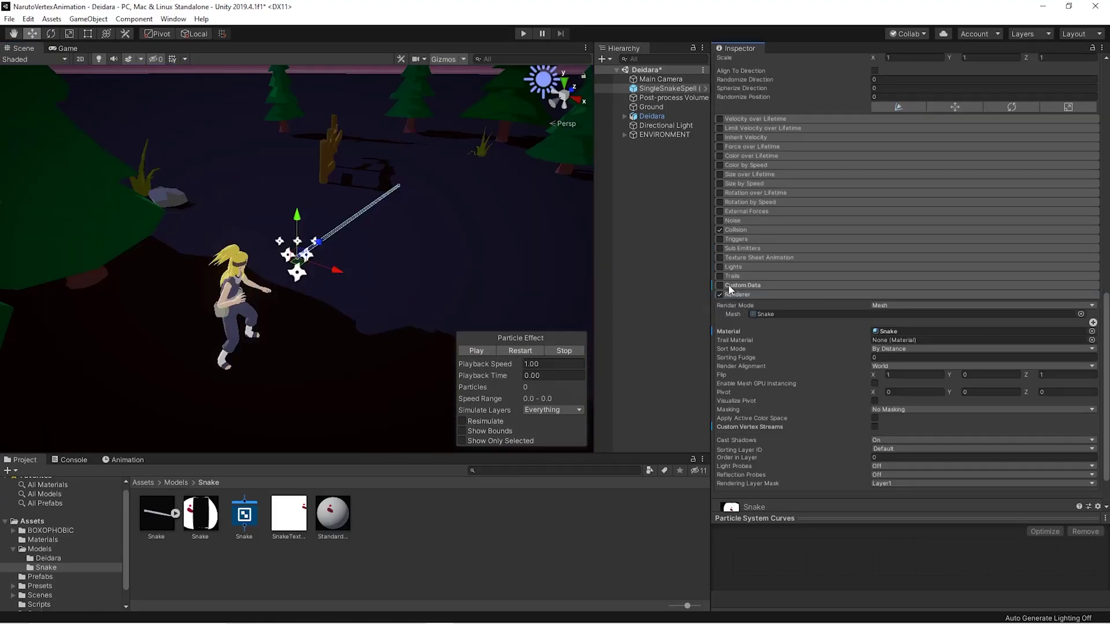
Step: Enable the particle system's Custom Data module, expand its settings and open the value mode options for Custom1's X component
{"action": "left_click", "coordinate": [720, 286]}
{"action": "left_click", "coordinate": [750, 285]}
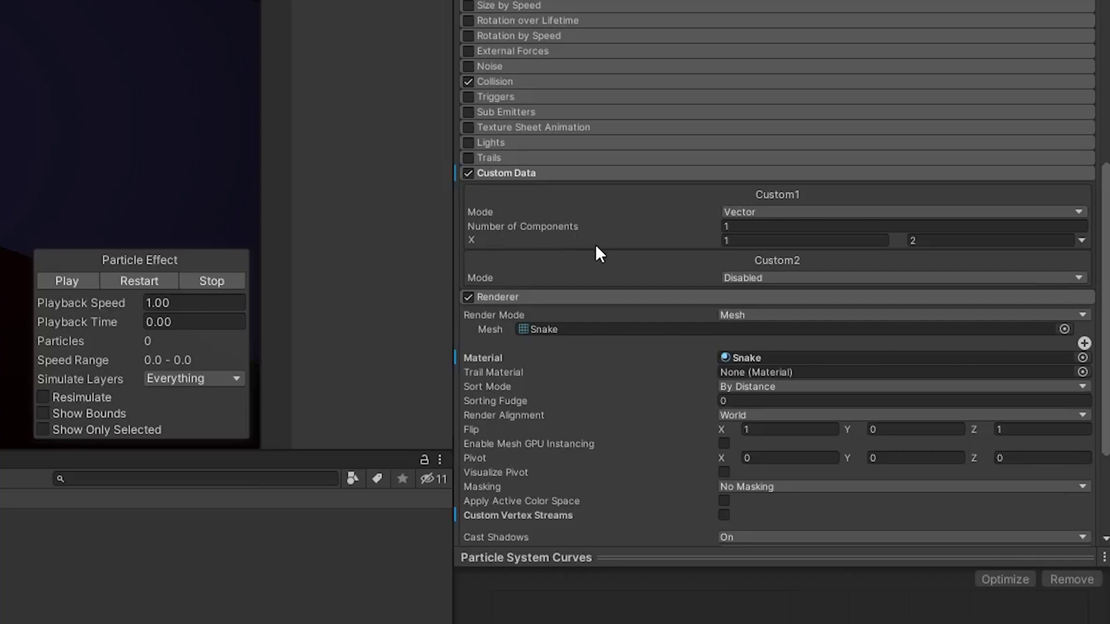
{"action": "left_click", "coordinate": [1080, 241]}
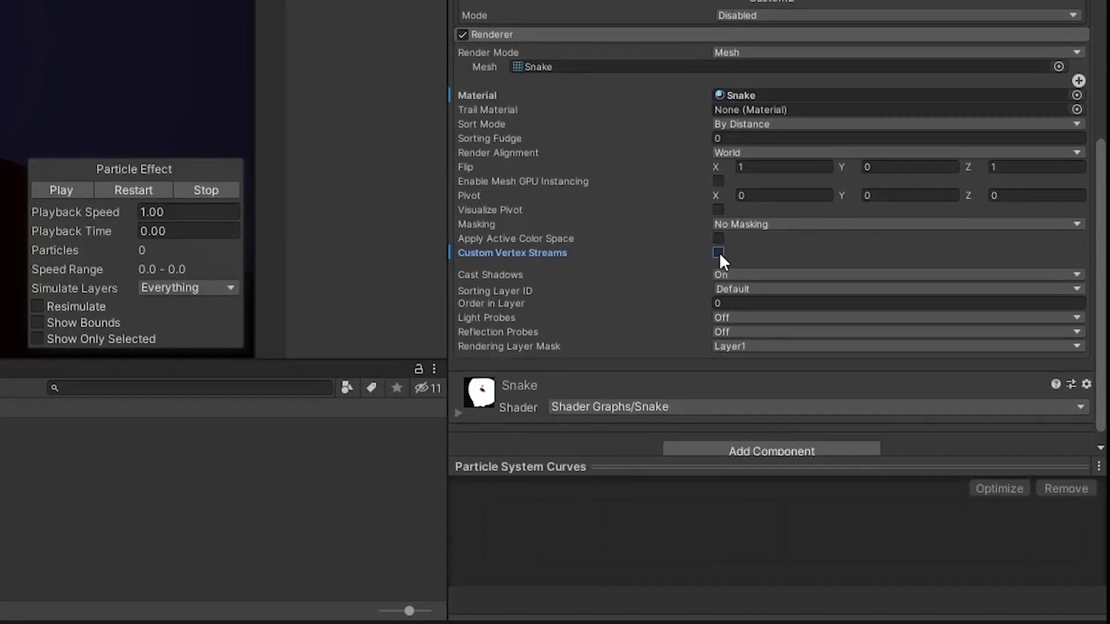
Step: Enable Custom Vertex Streams in the Renderer module and add the Custom1.x stream after UV
{"action": "left_click", "coordinate": [719, 251]}
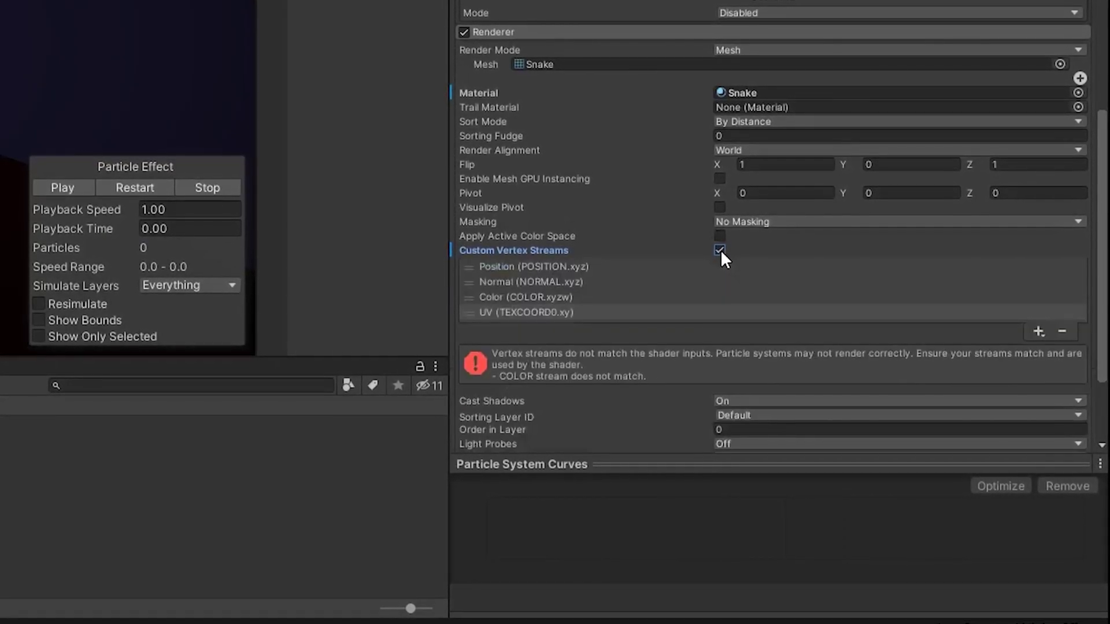
{"action": "left_click", "coordinate": [1037, 330]}
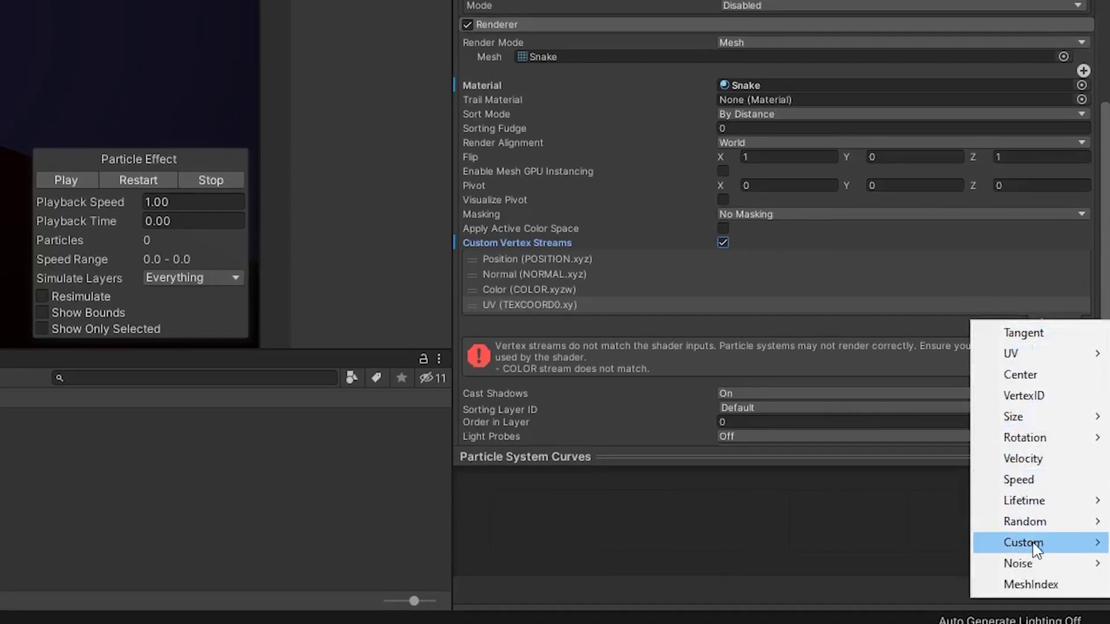
{"action": "mouse_move", "coordinate": [1009, 545]}
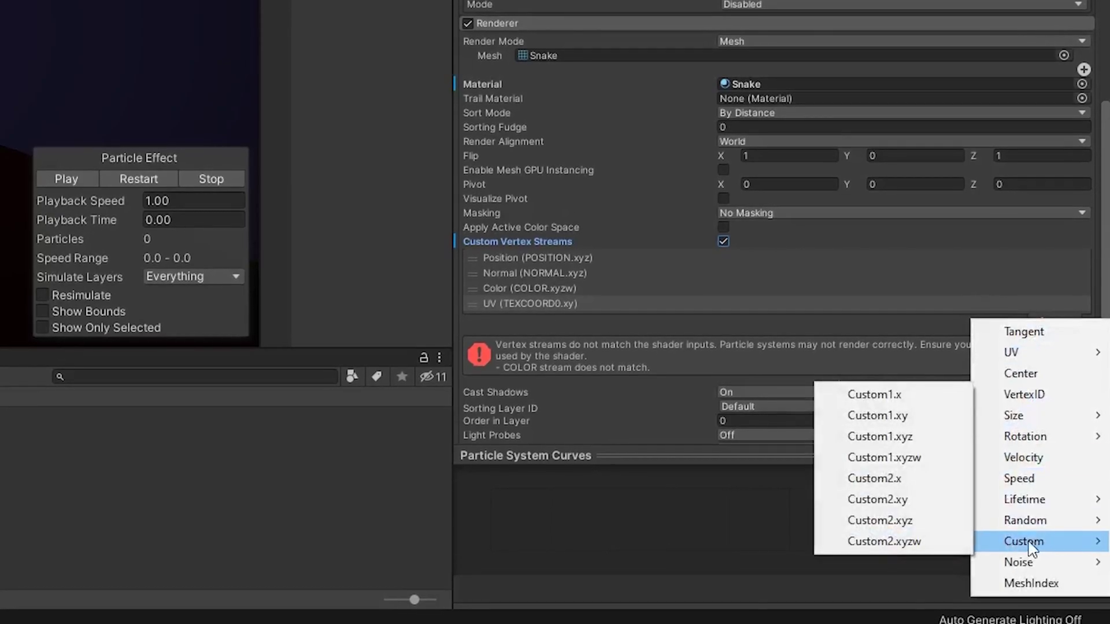
{"action": "left_click", "coordinate": [896, 393]}
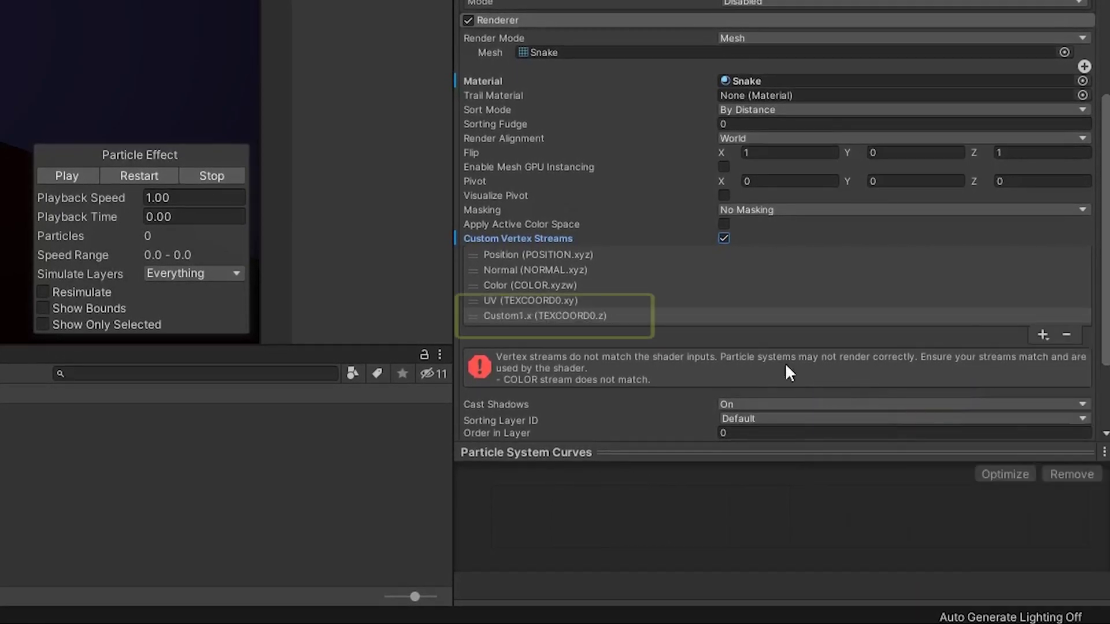
{"action": "left_click", "coordinate": [601, 317]}
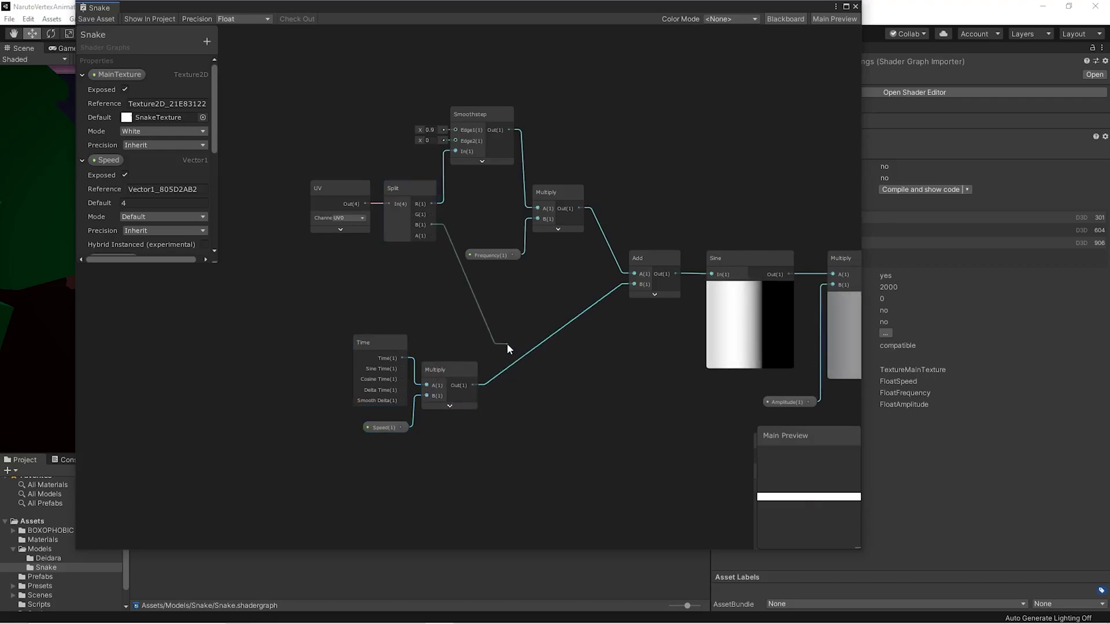
Step: In the Snake shader graph, connect the Split's B output to A of a new Multiply node and collapse its preview
{"action": "key", "text": "space"}
{"action": "type", "text": "multi"}
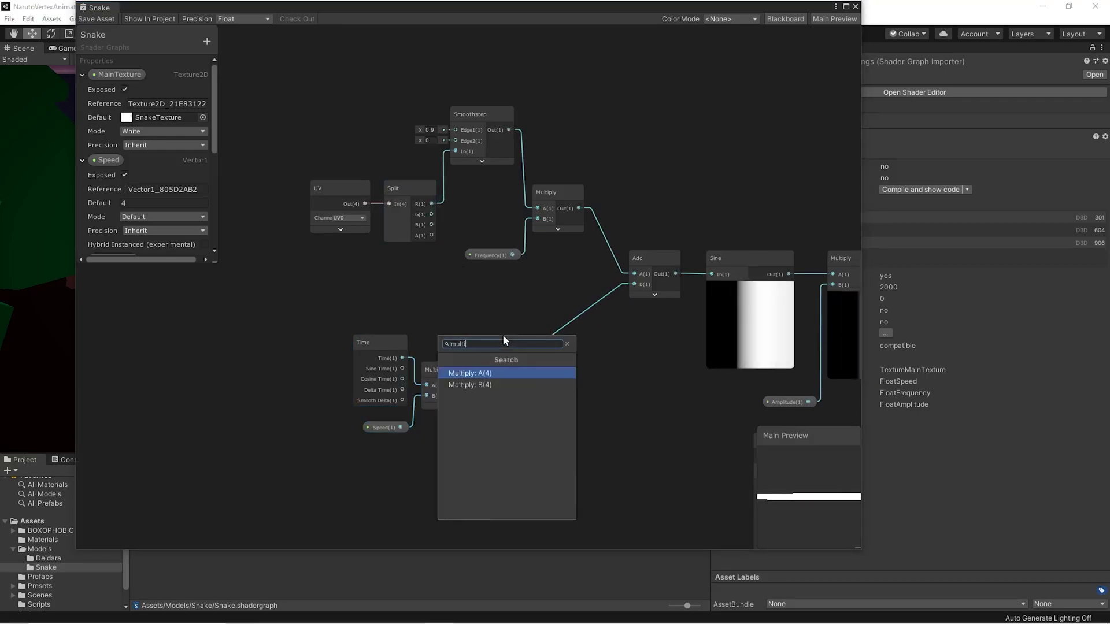
{"action": "key", "text": "Return"}
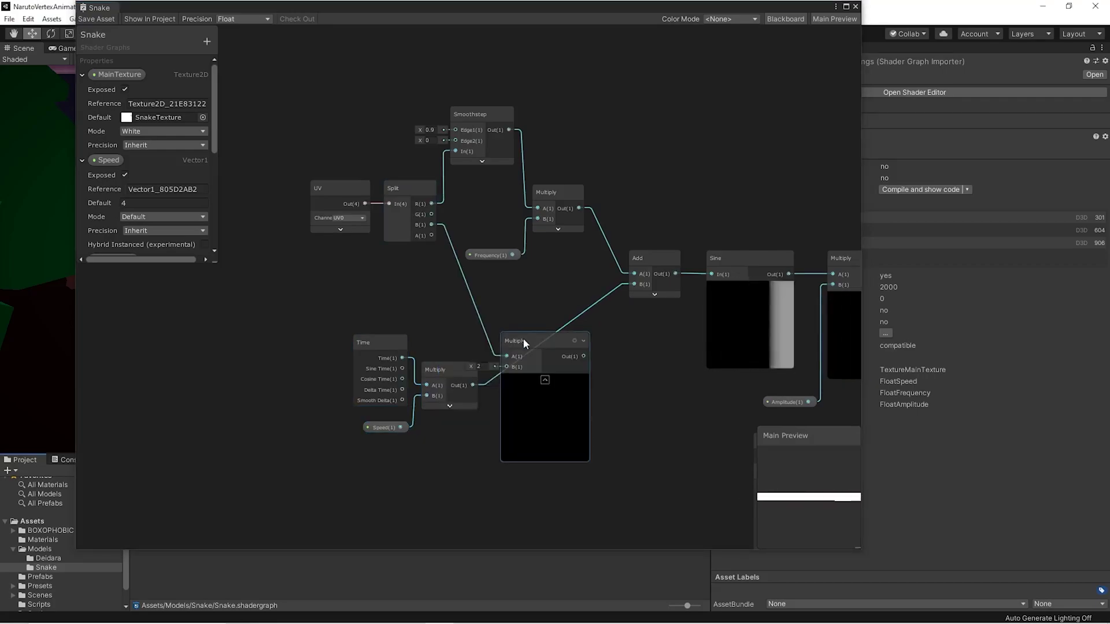
{"action": "left_click", "coordinate": [545, 380]}
Step: Route the Speed Multiply's output through the new Multiply's B input into the Add's B input, and rearrange the Time and Speed nodes
{"action": "left_click_drag", "start_coordinate": [473, 385], "coordinate": [633, 287]}
{"action": "left_click_drag", "start_coordinate": [327, 317], "coordinate": [425, 437]}
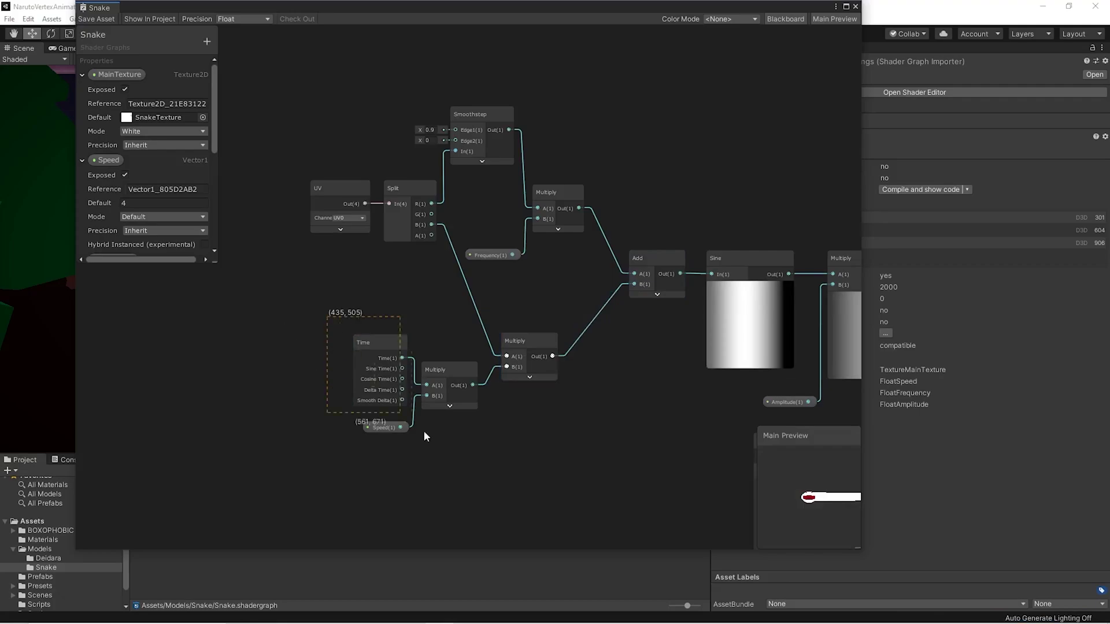
{"action": "left_click_drag", "start_coordinate": [530, 336], "coordinate": [527, 310]}
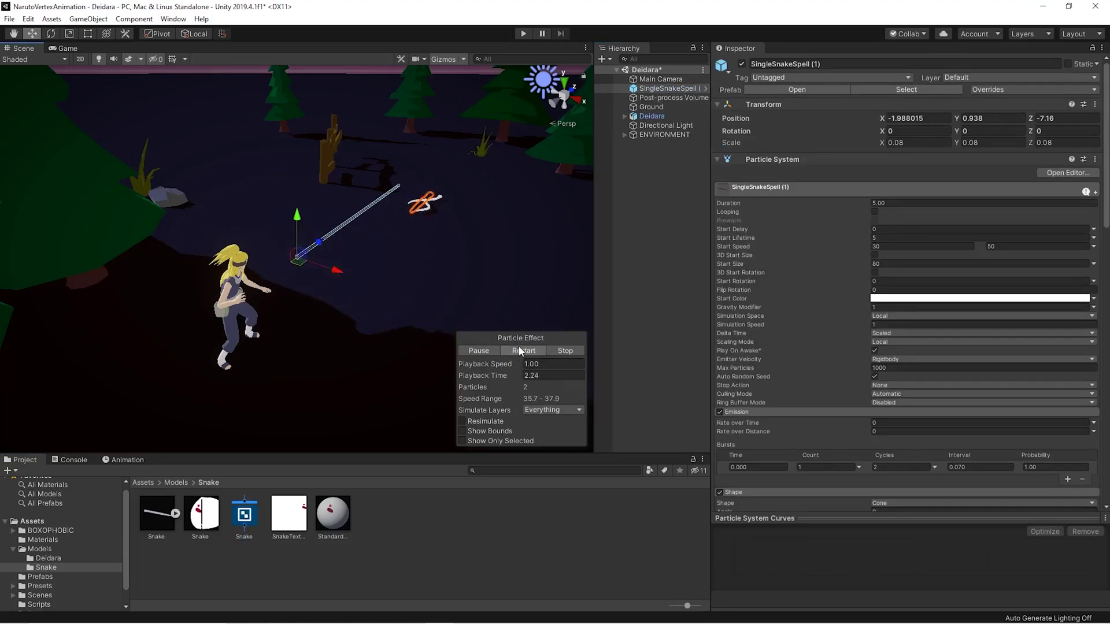
Step: Replay the updated snake spell and compare the wave motion of the individual snakes from another angle
{"action": "left_click_drag", "start_coordinate": [456, 266], "coordinate": [438, 263], "text": "alt"}
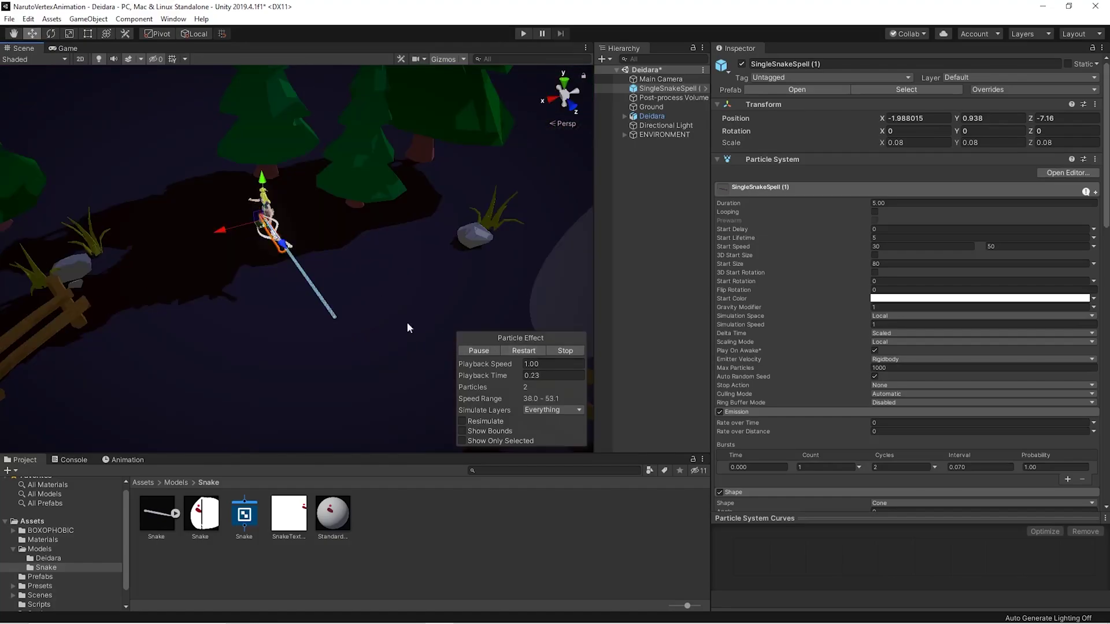
{"action": "left_click_drag", "start_coordinate": [347, 307], "coordinate": [508, 280], "text": "alt"}
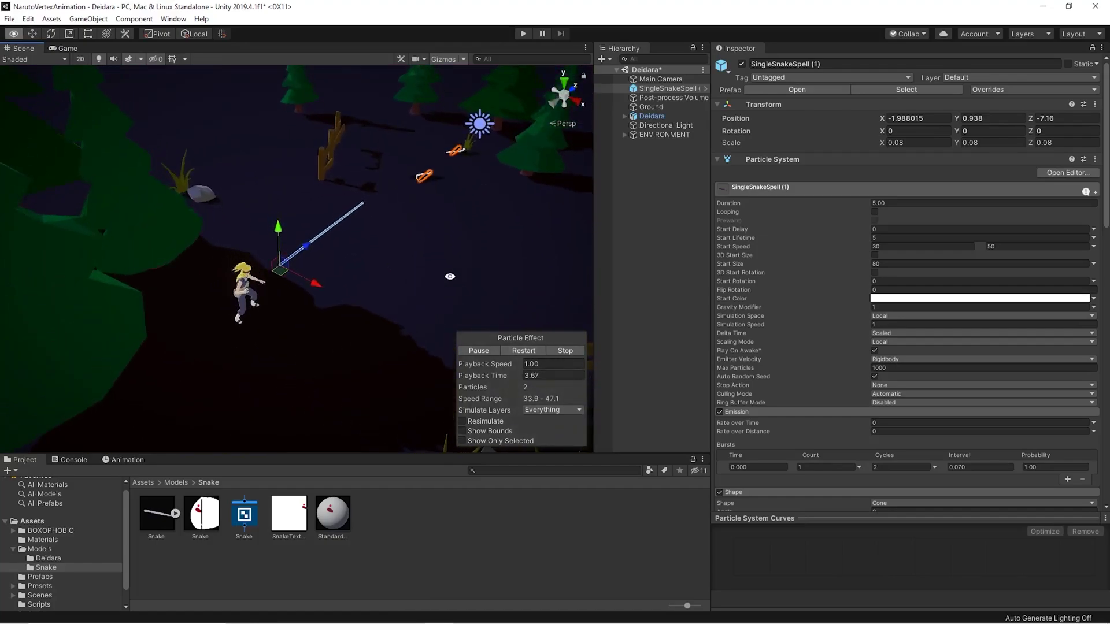